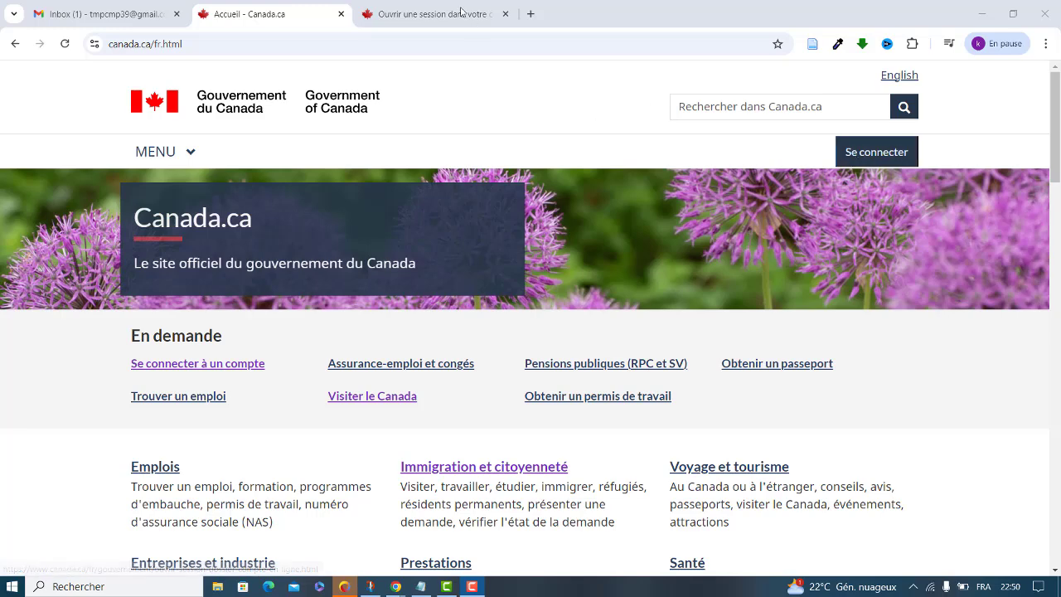
Go from the Canada.ca home page through the government accounts list to the IRCC accounts page
click(407, 24)
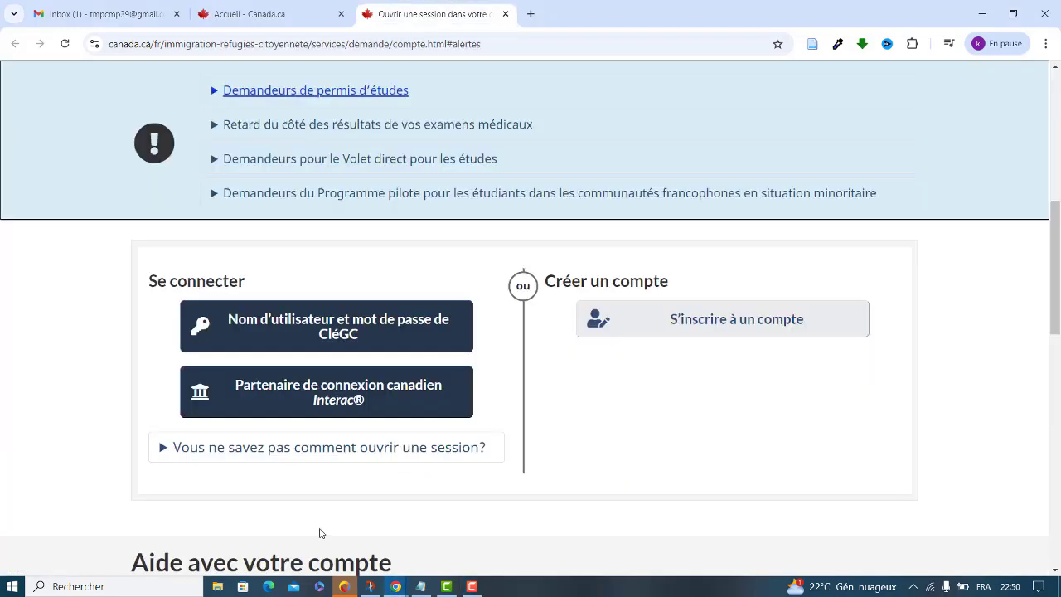
click(257, 24)
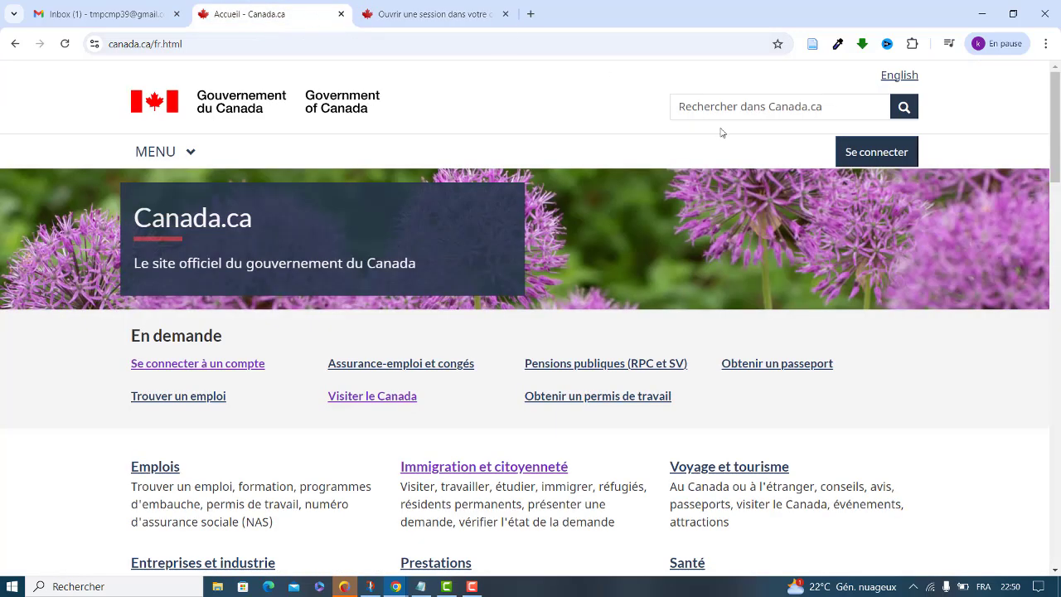
click(864, 161)
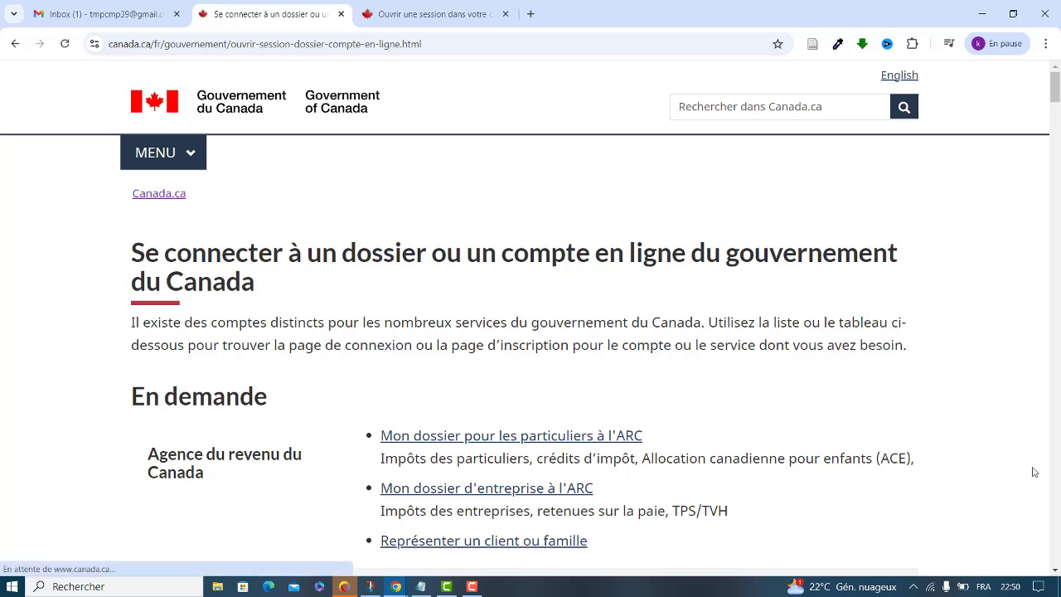
scroll(1058, 76, down, 2)
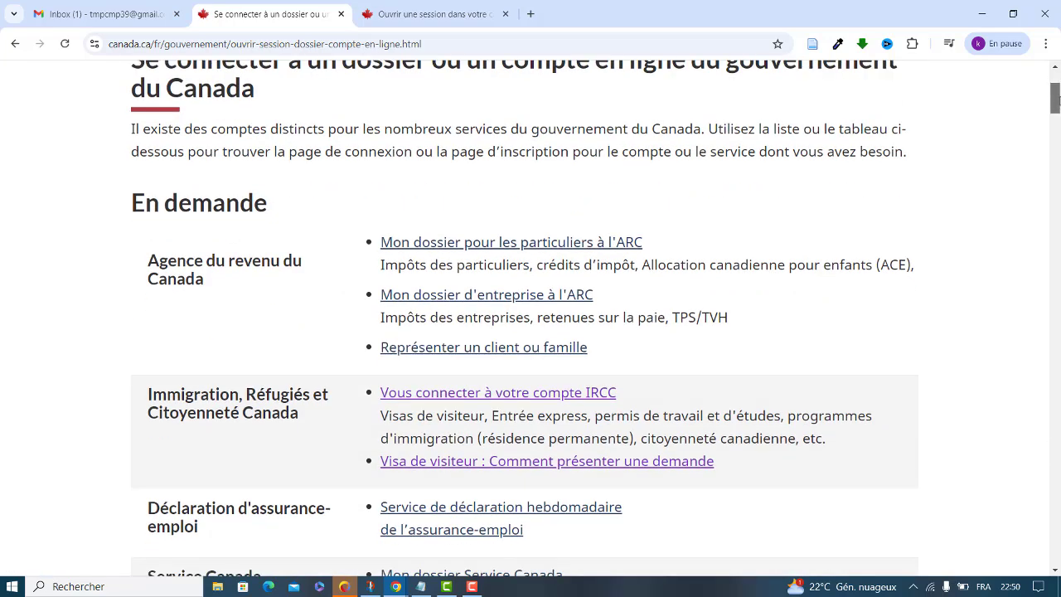
click(458, 394)
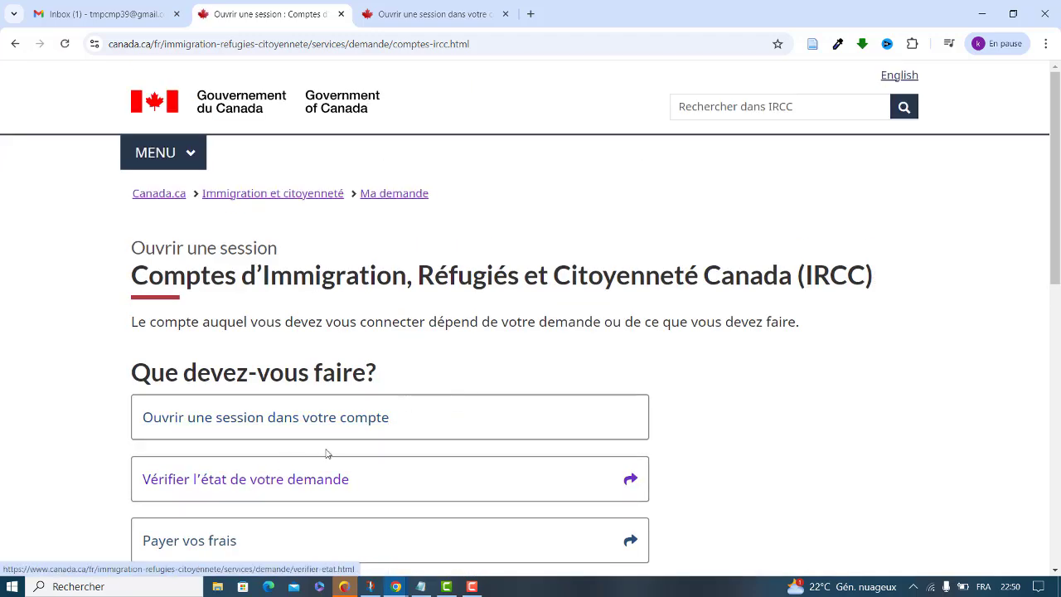
Look over the application-status check page, then close it to return to the IRCC accounts page
click(284, 482)
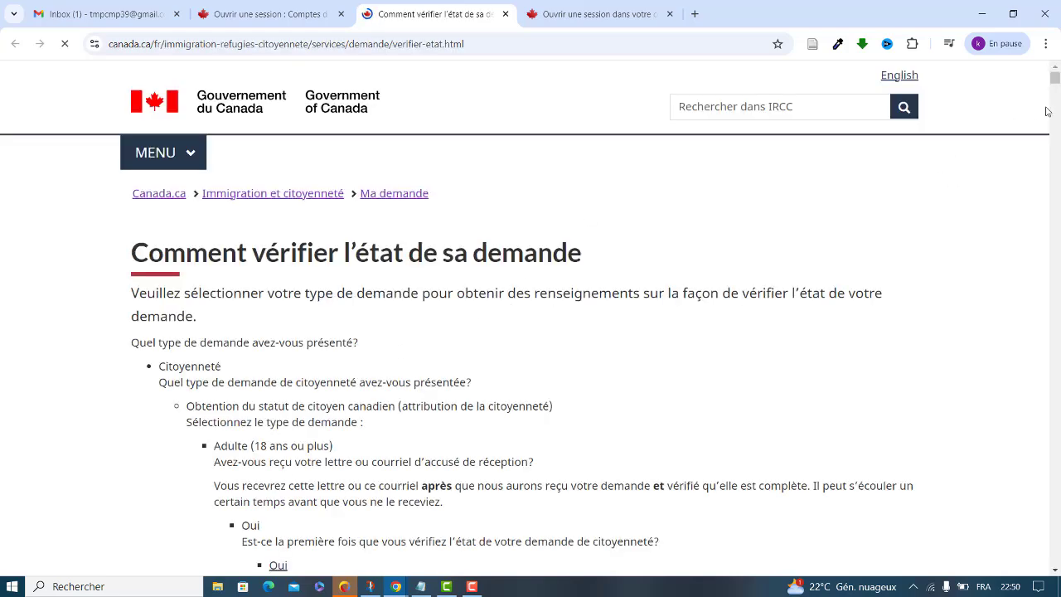
scroll(1033, 203, down, 5)
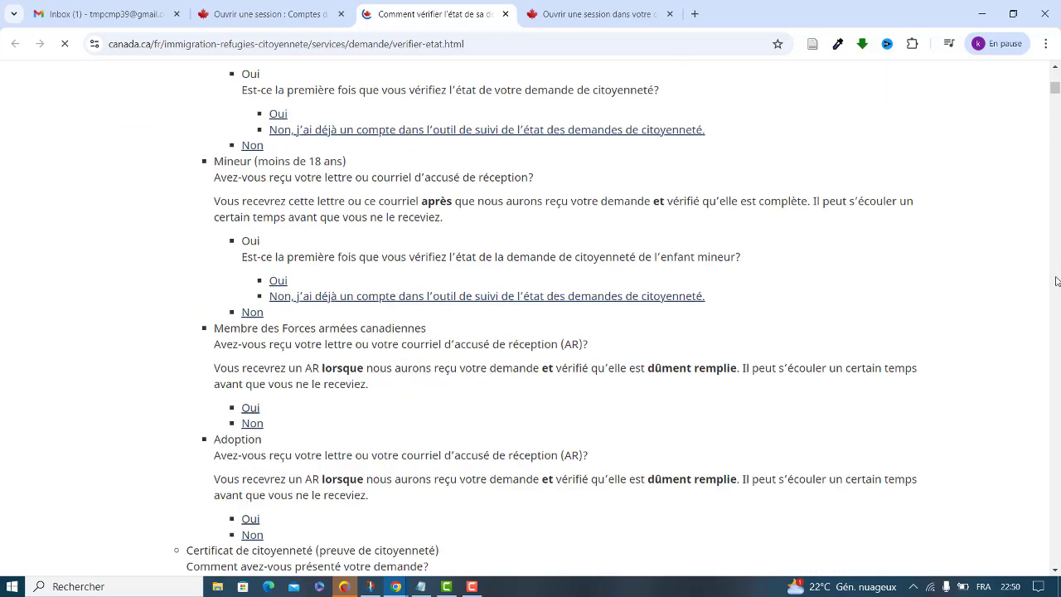
scroll(382, 112, down, 15)
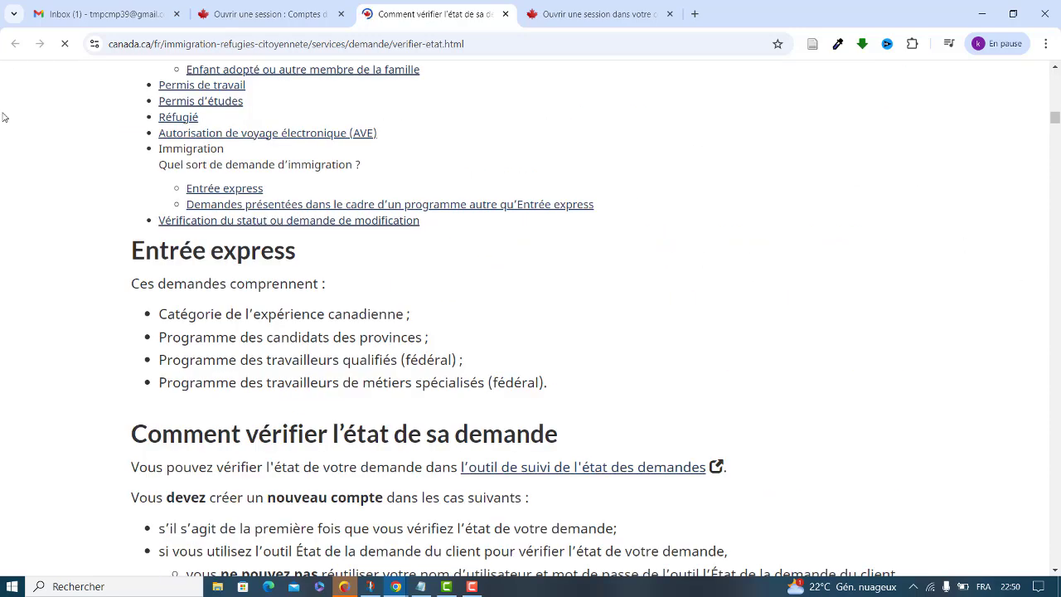
scroll(6, 117, down, 20)
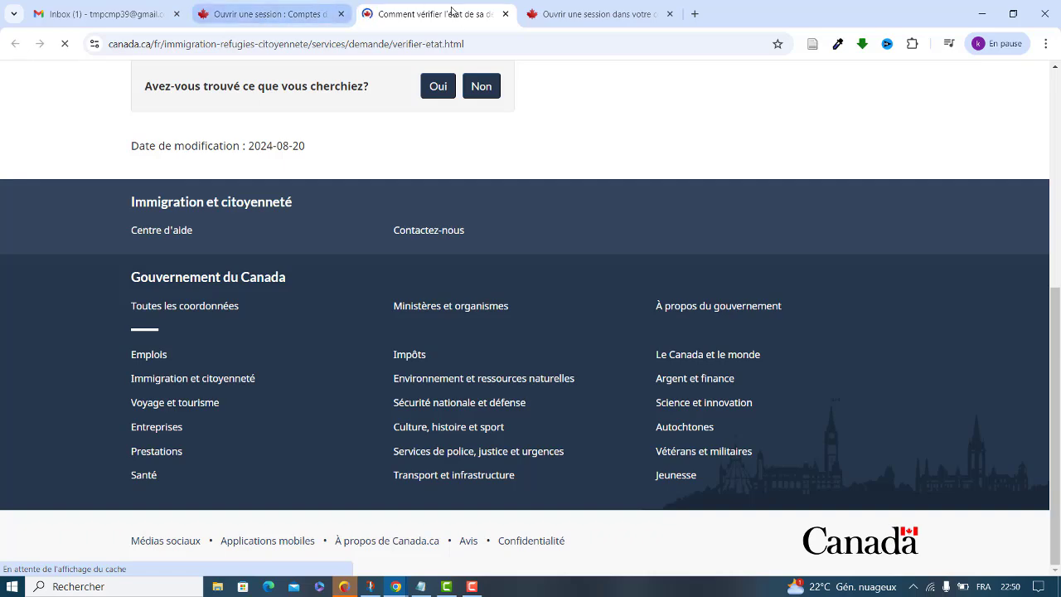
drag(1058, 348, 1058, 129)
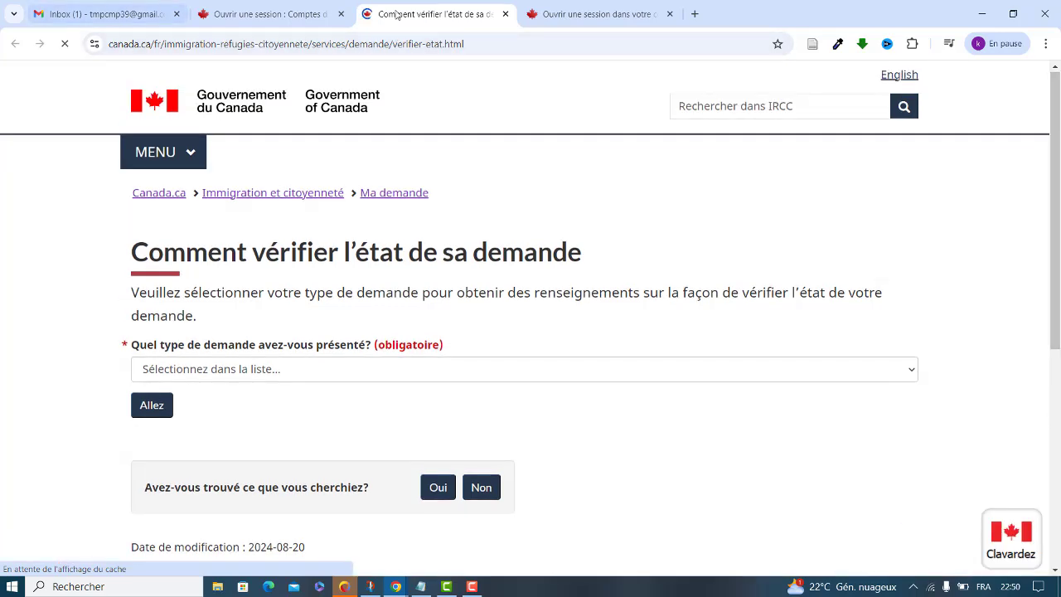
click(504, 14)
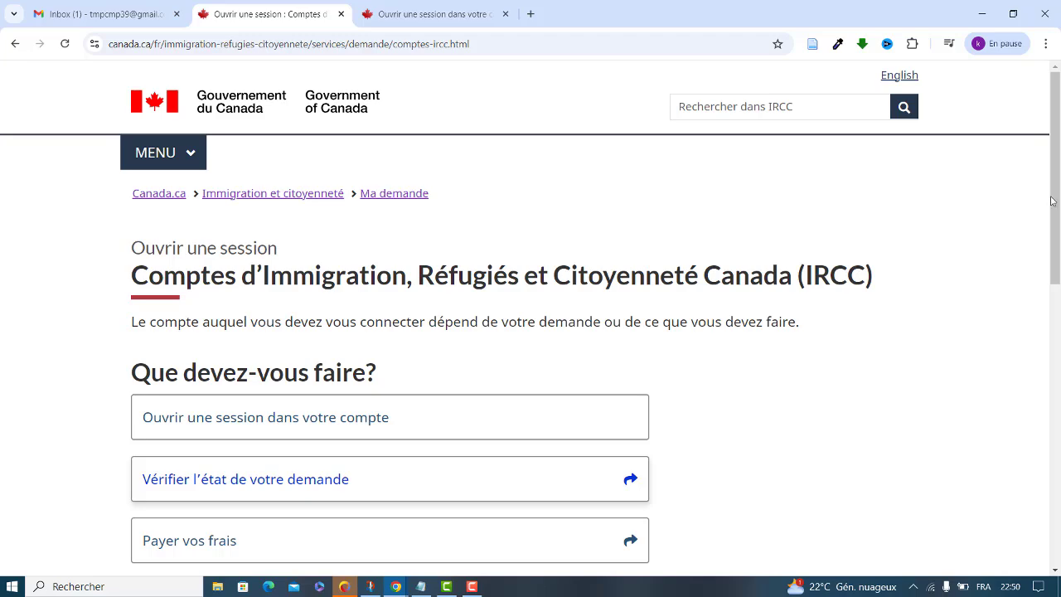
drag(1053, 202, 1058, 274)
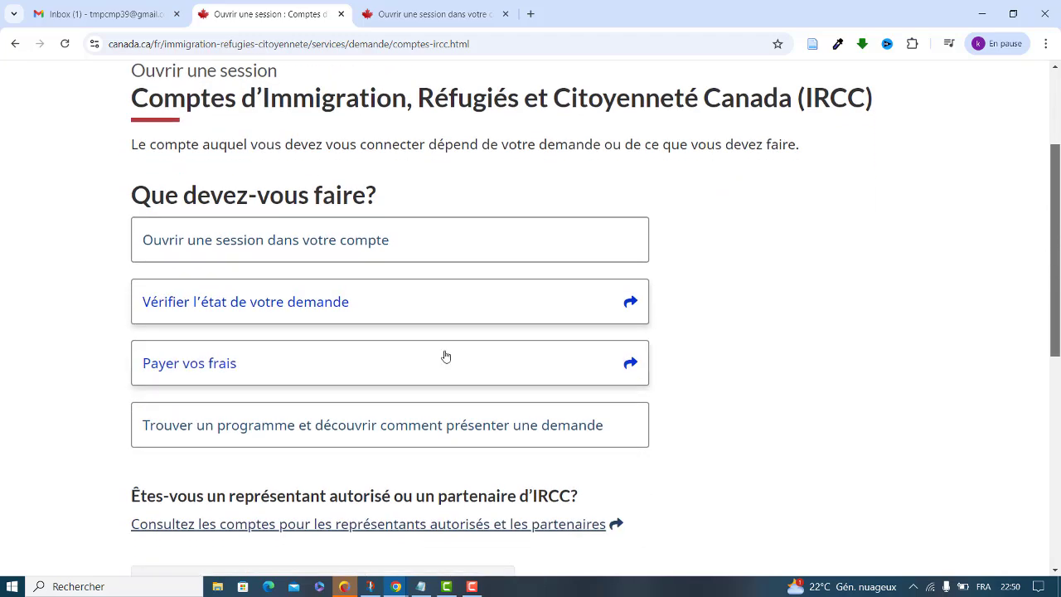
Expand the Visas de visiteur options, open Compte sécurisé d'IRCC, and choose the CléGC username-and-password sign-in
click(322, 239)
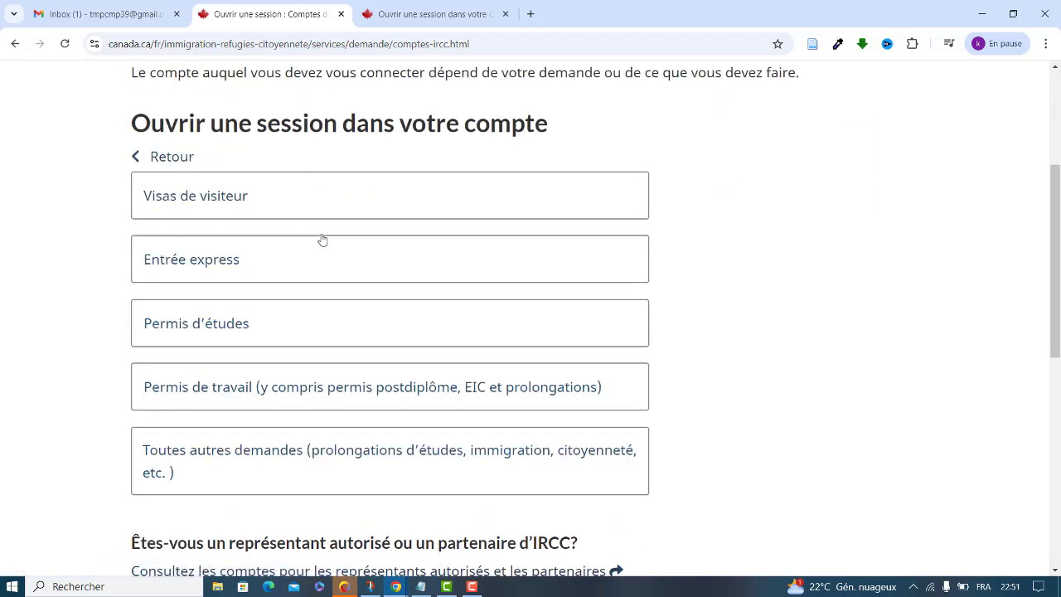
click(207, 202)
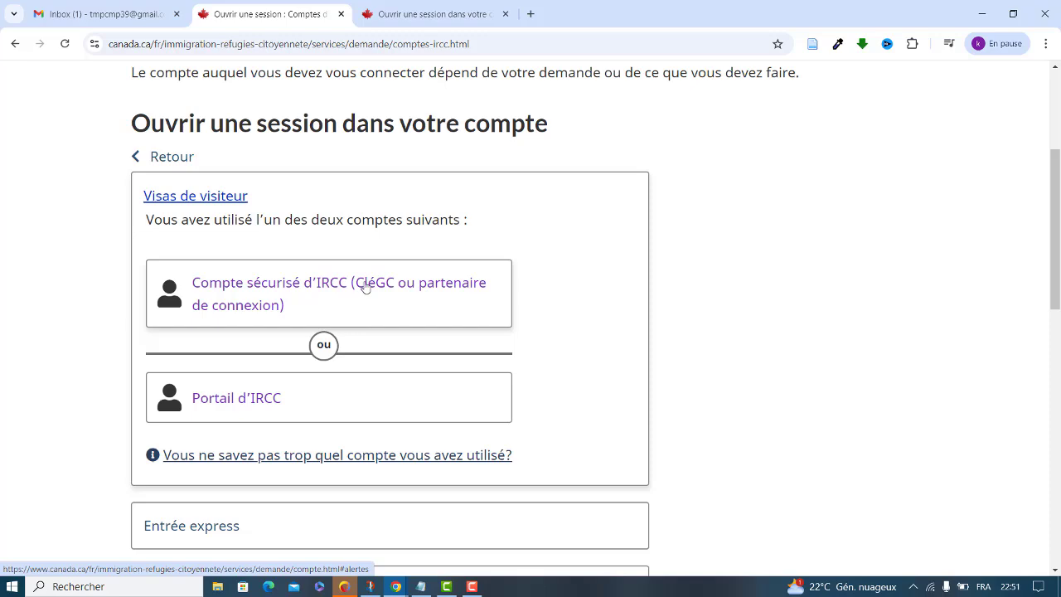
click(310, 294)
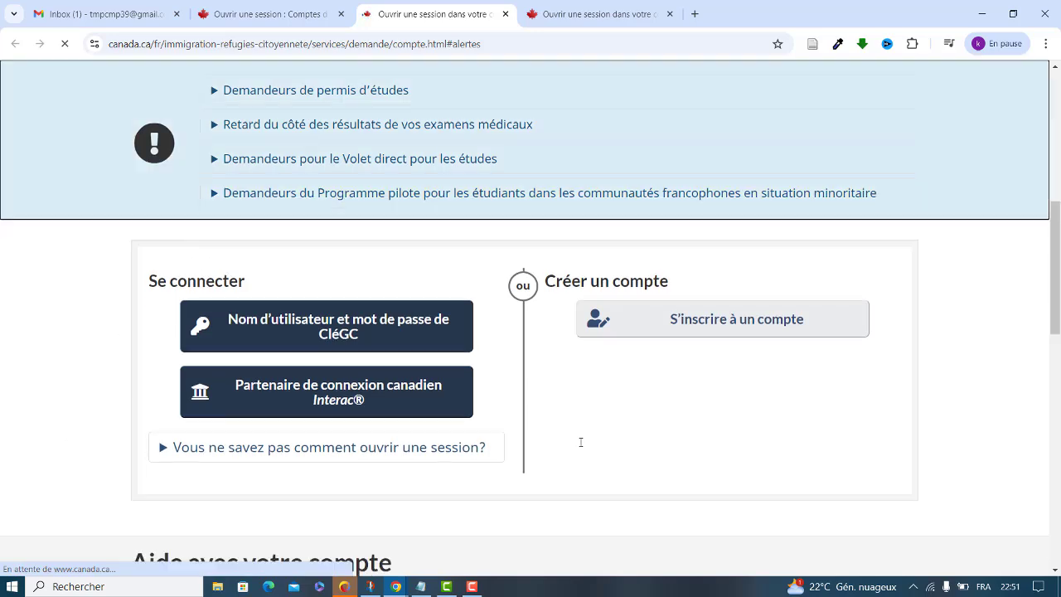
click(563, 23)
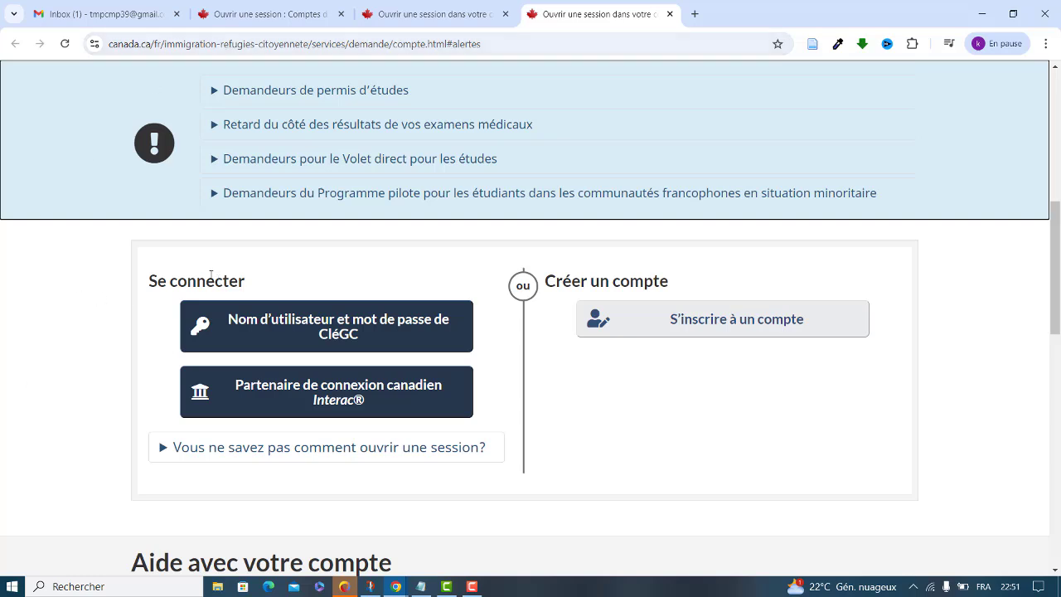
click(403, 14)
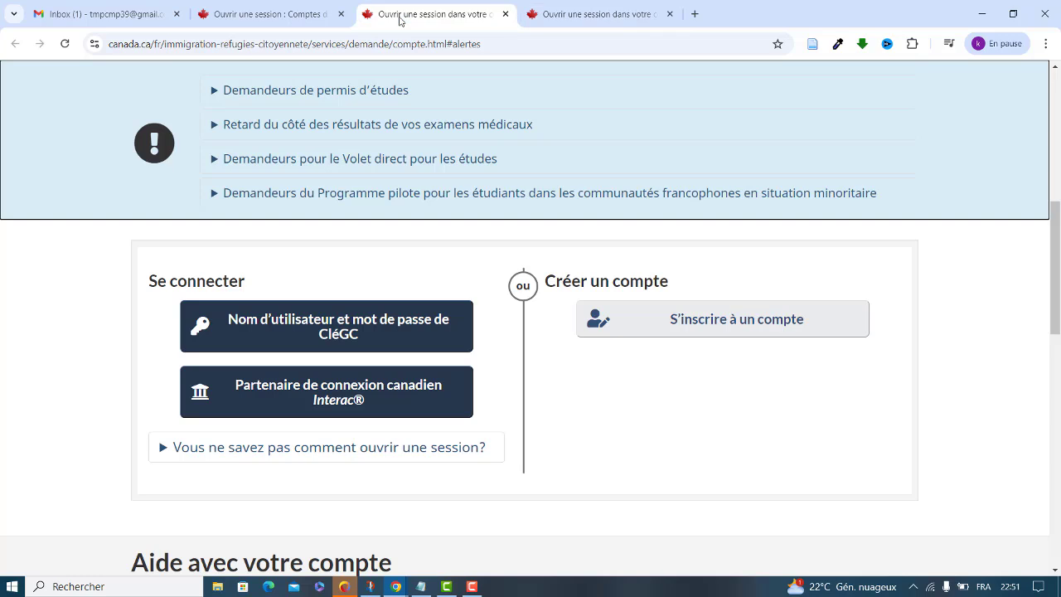
click(271, 343)
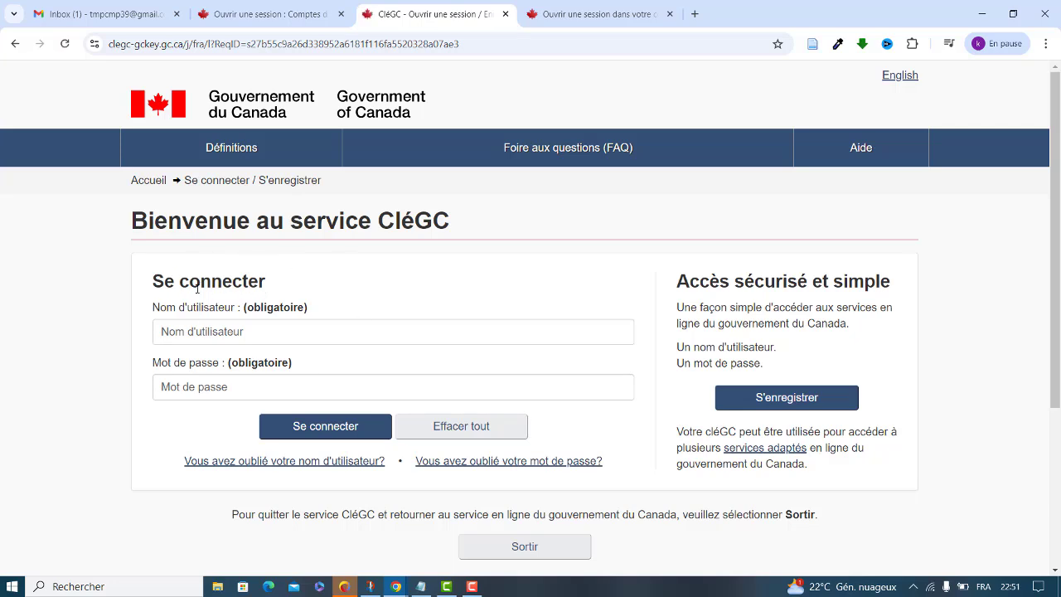
Start a new CléGC registration, accept the terms of use, and place the cursor in the username field
click(759, 405)
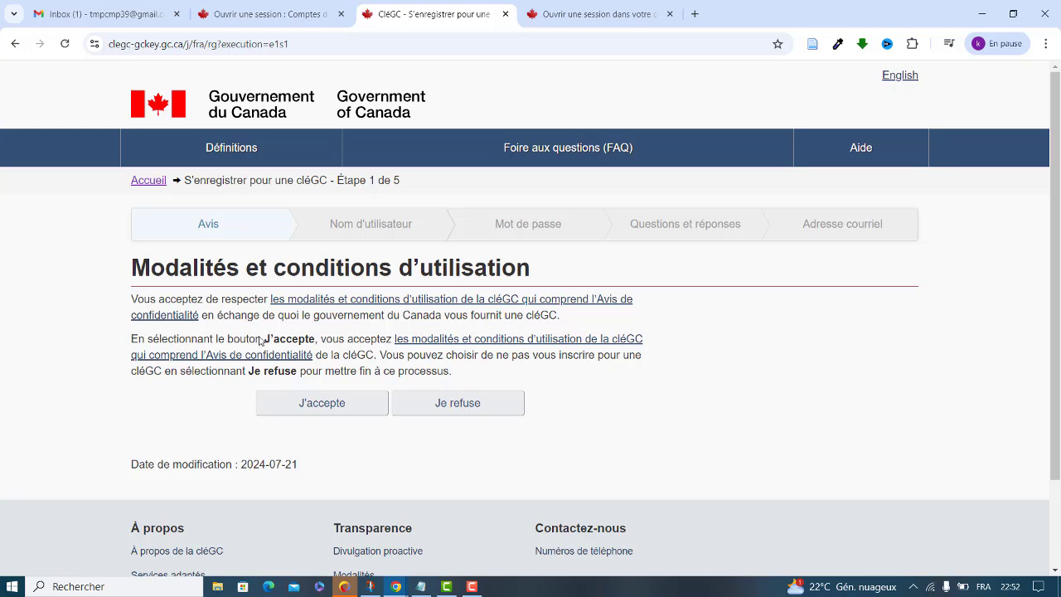
click(314, 417)
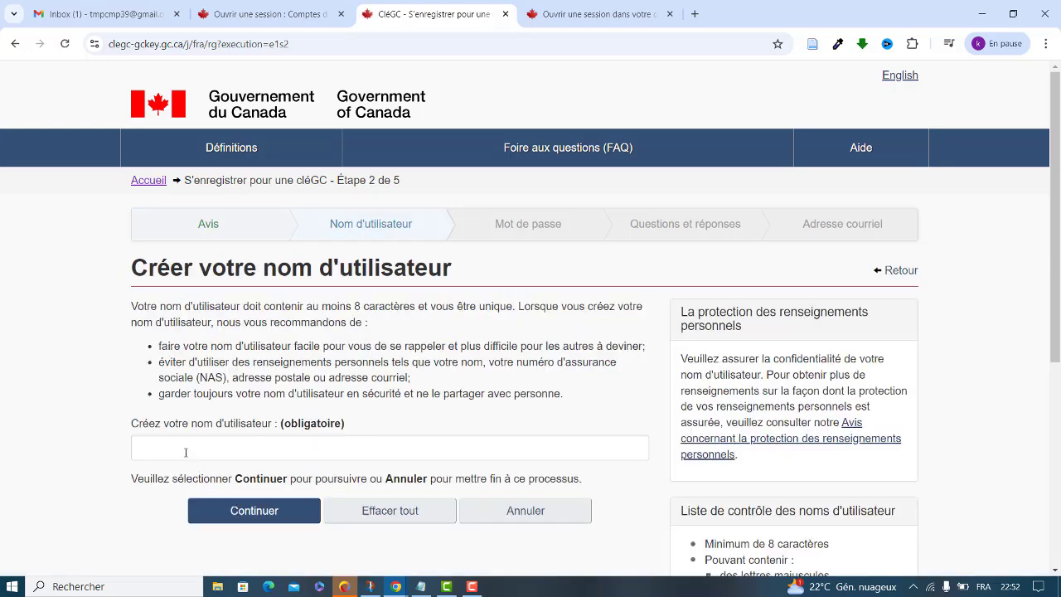
click(186, 452)
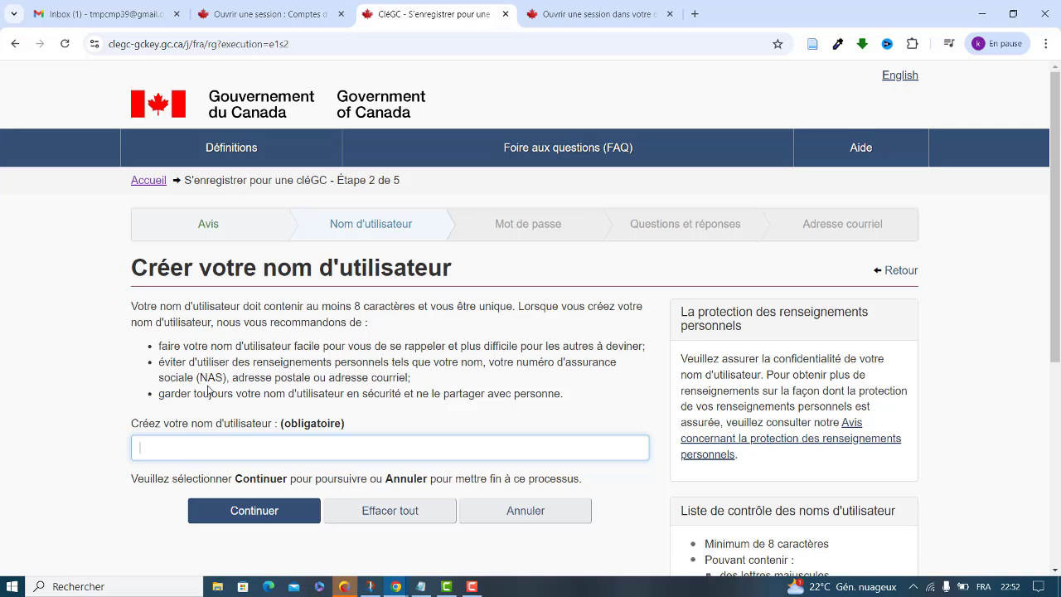
Enter a first username and submit it, which is rejected as shorter than 8 characters
key(BackSpace)
key(BackSpace)
key(BackSpace)
click(200, 444)
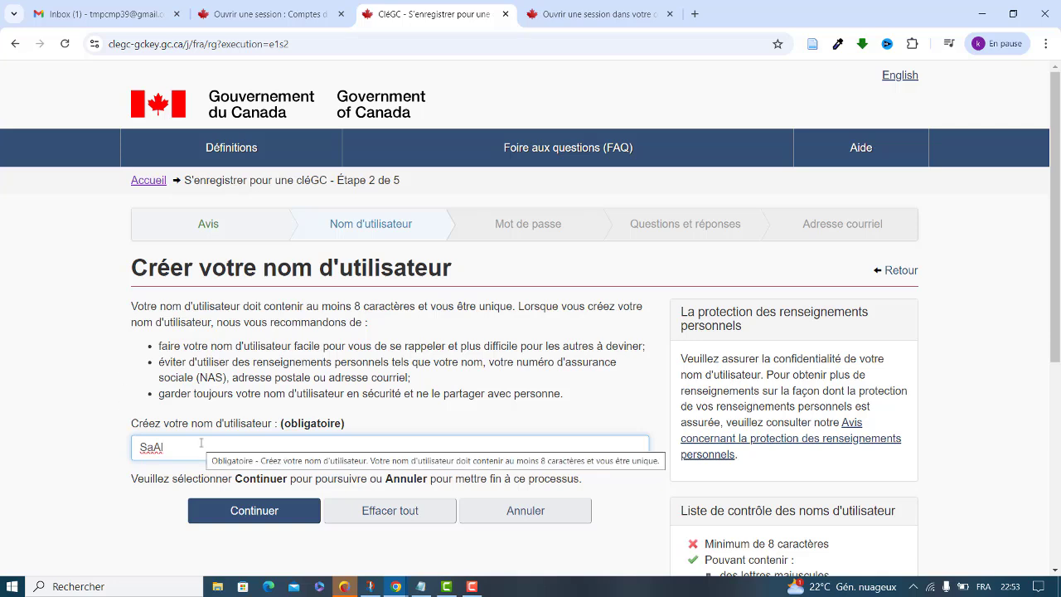
text(240)
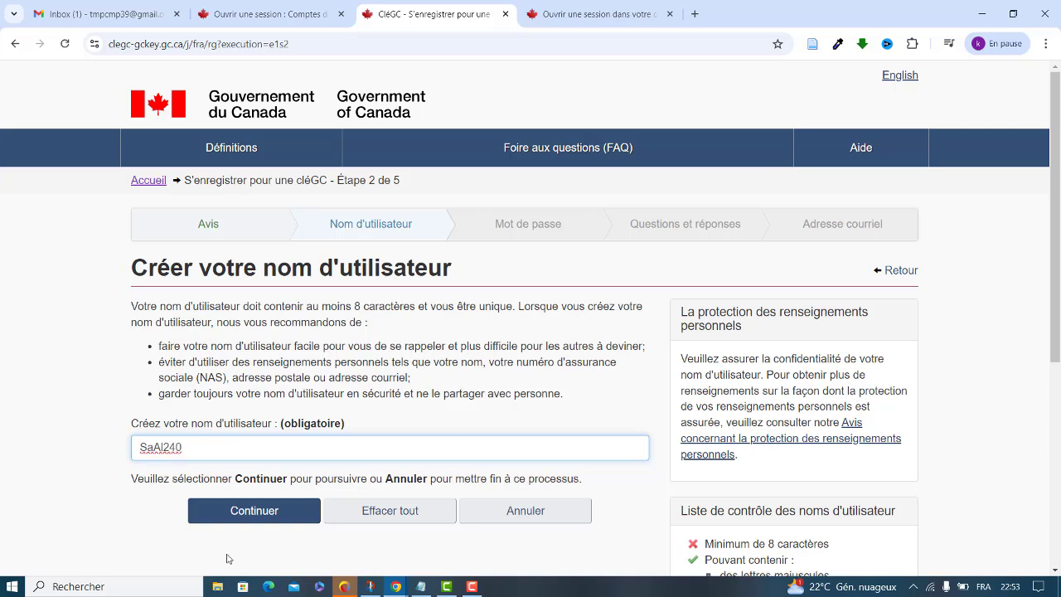
click(238, 512)
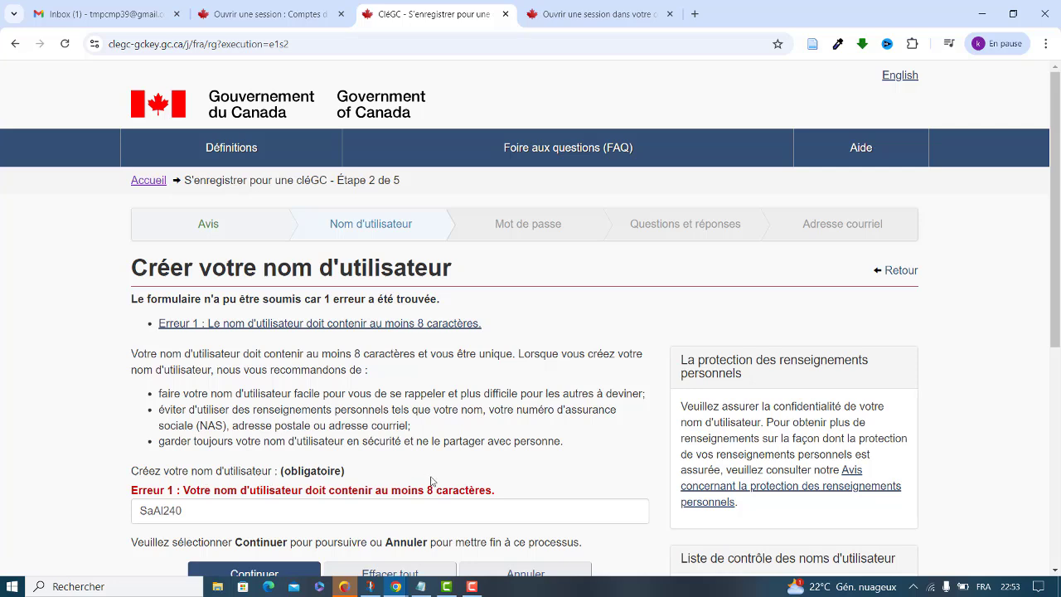
Lengthen the username to at least 8 characters and resubmit it successfully
click(163, 510)
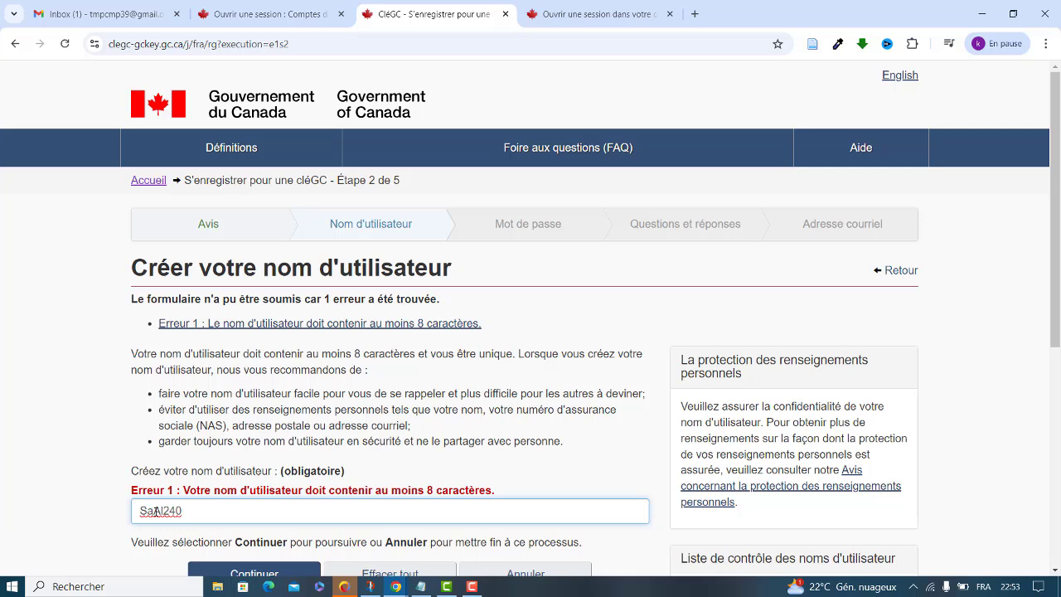
text(ra)
key(BackSpace)
click(1054, 571)
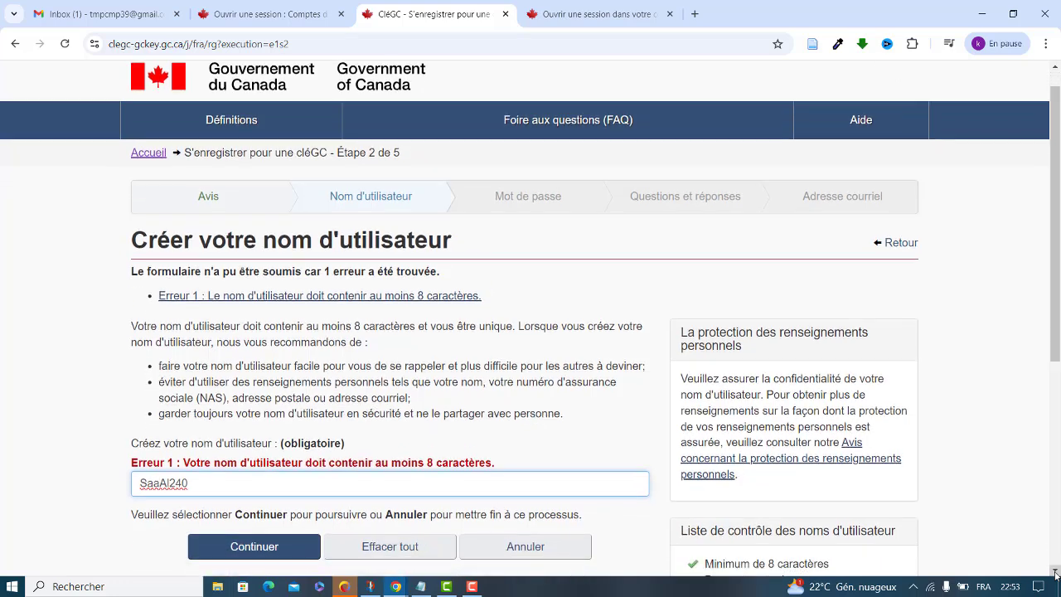
click(1055, 570)
click(236, 518)
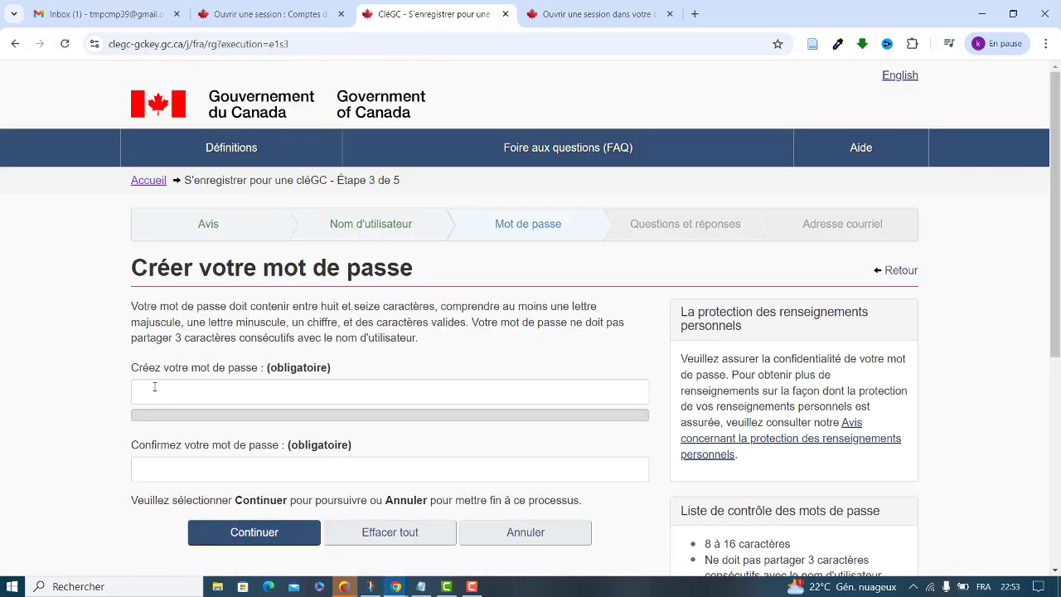
Enter the new account password, confirm it in the second field, and continue to step 4
click(154, 387)
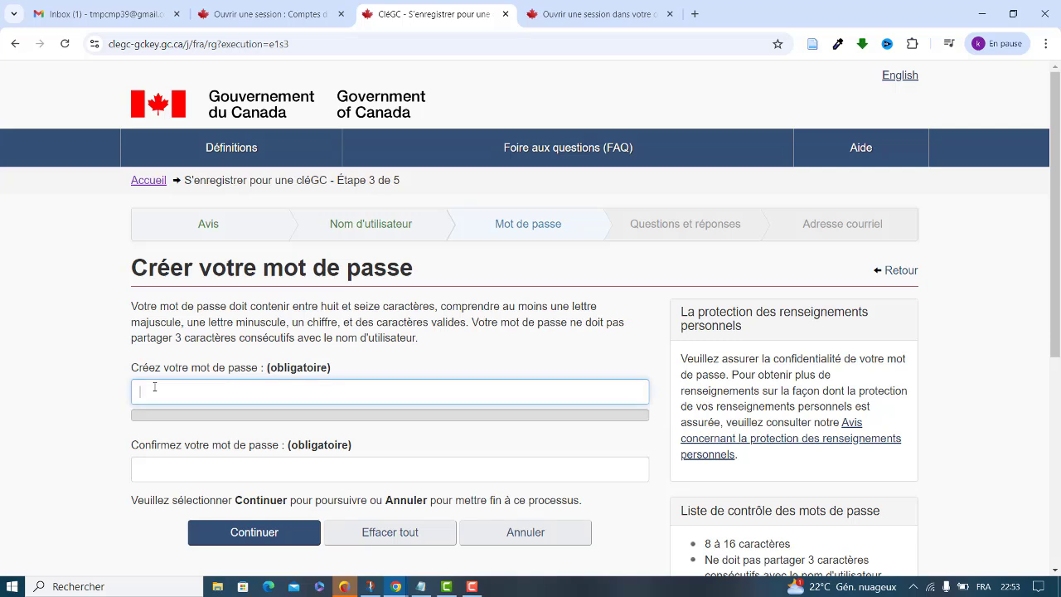
text(•••••)
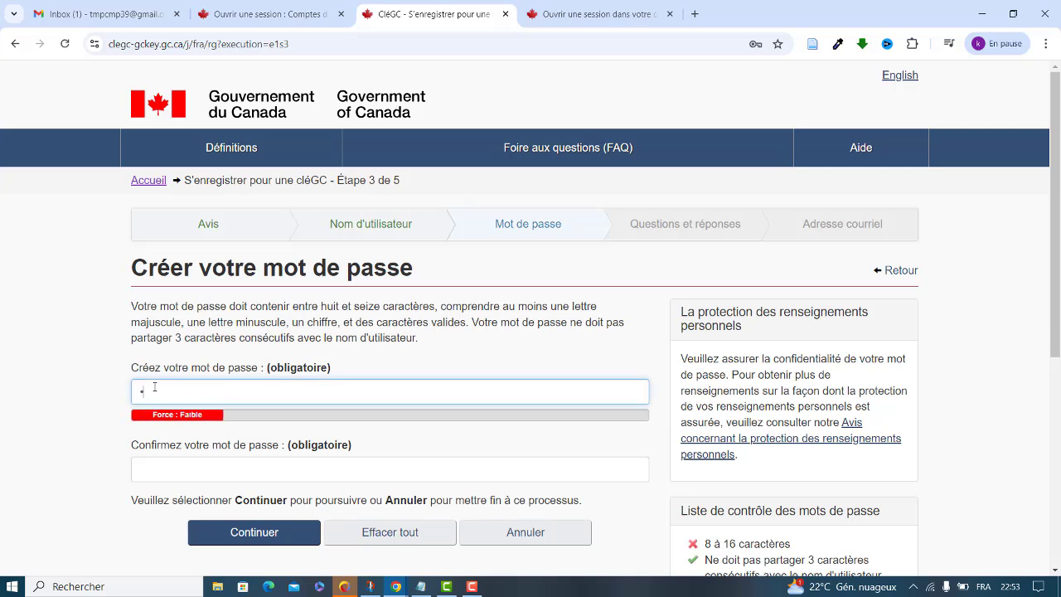
text(••••)
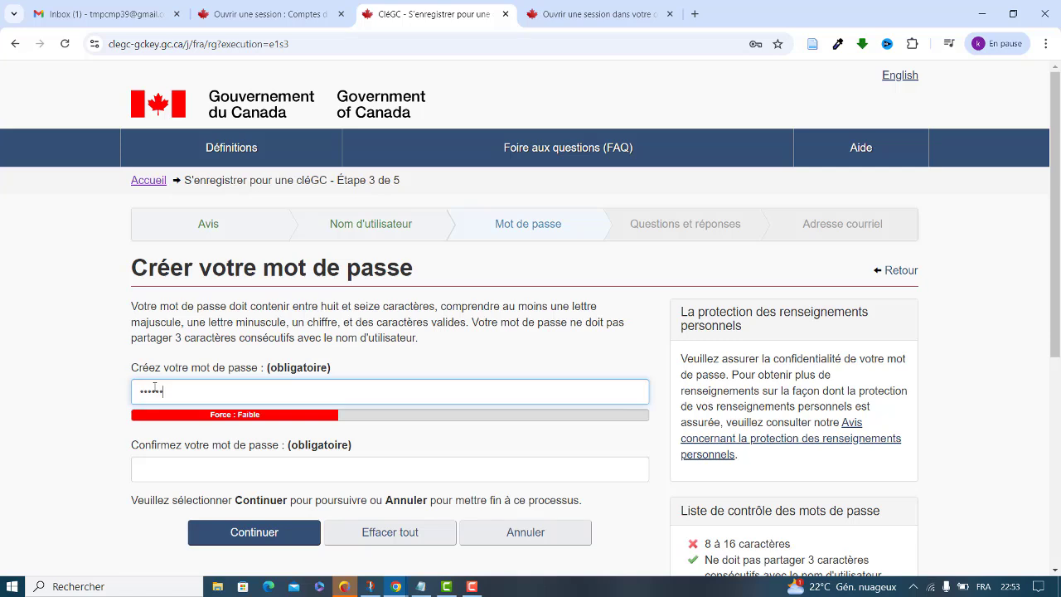
text(•••)
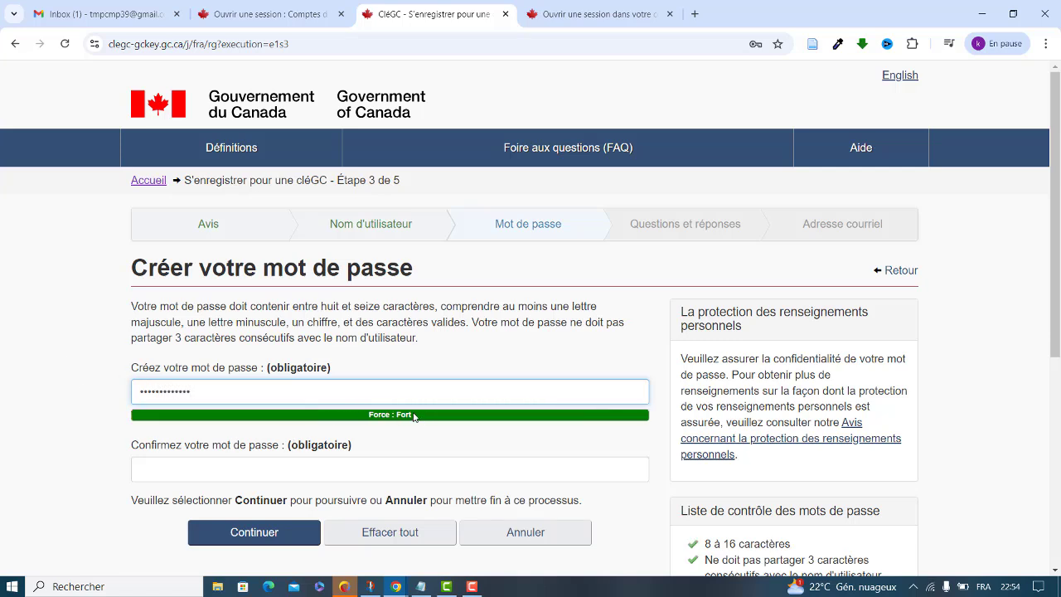
click(208, 467)
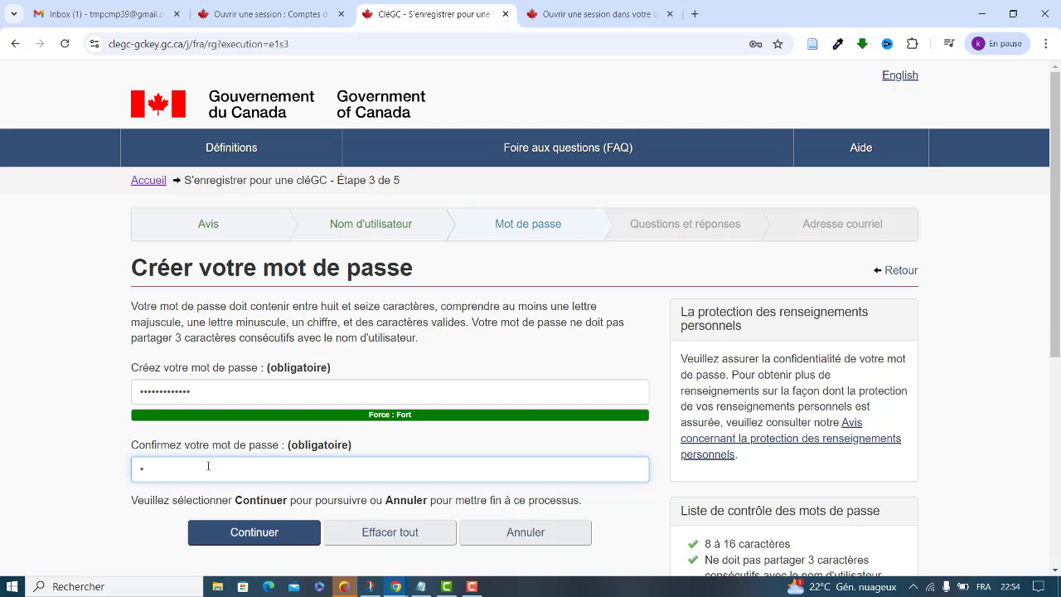
text(••••••••••••)
click(253, 533)
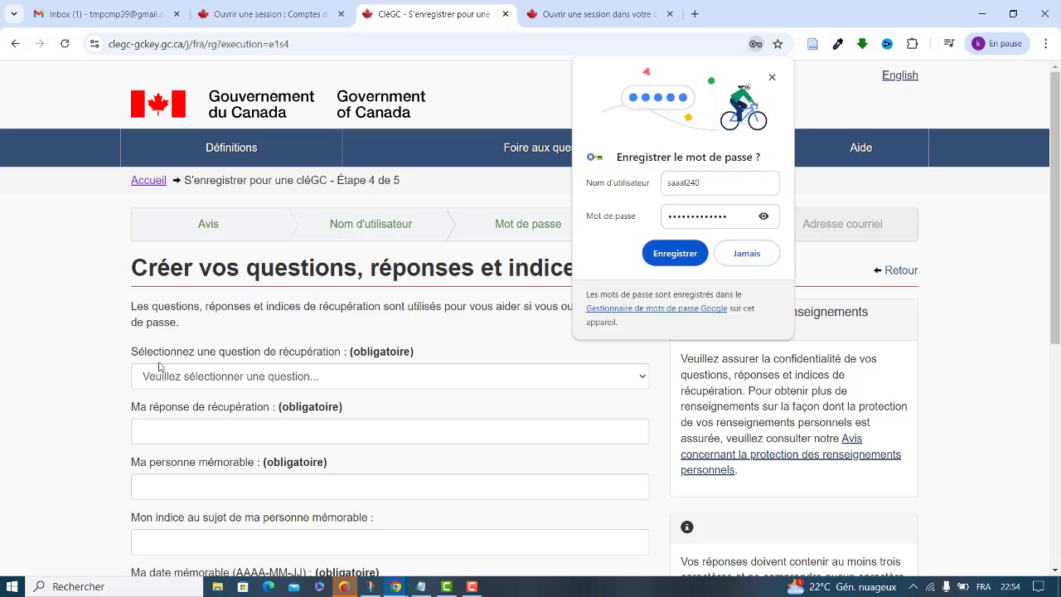
Dismiss the save-password offer, choose the first-pet recovery question, and type its answer
click(771, 78)
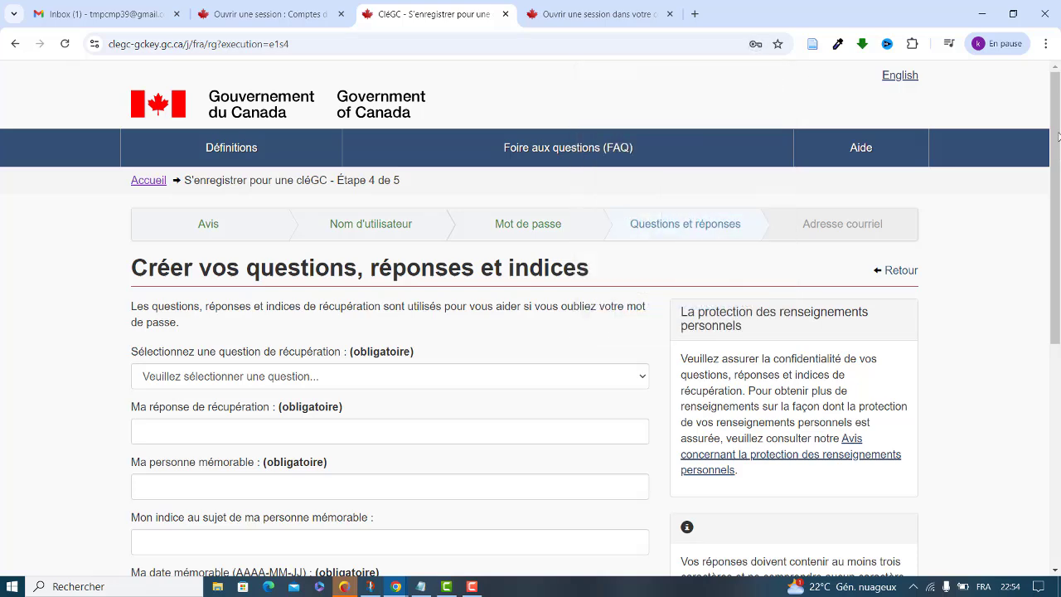
scroll(1058, 137, down, 2)
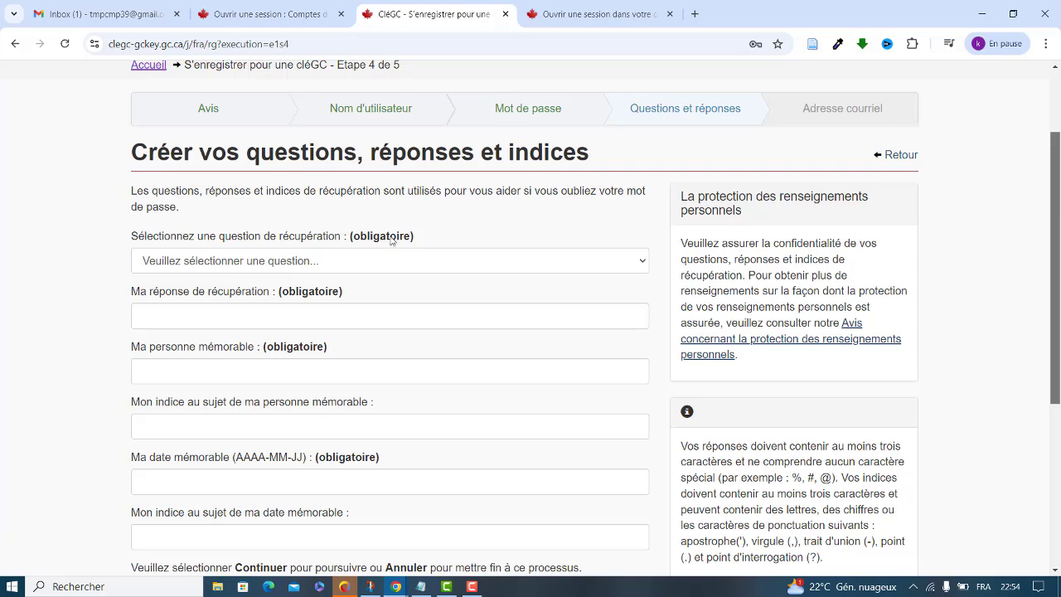
click(216, 262)
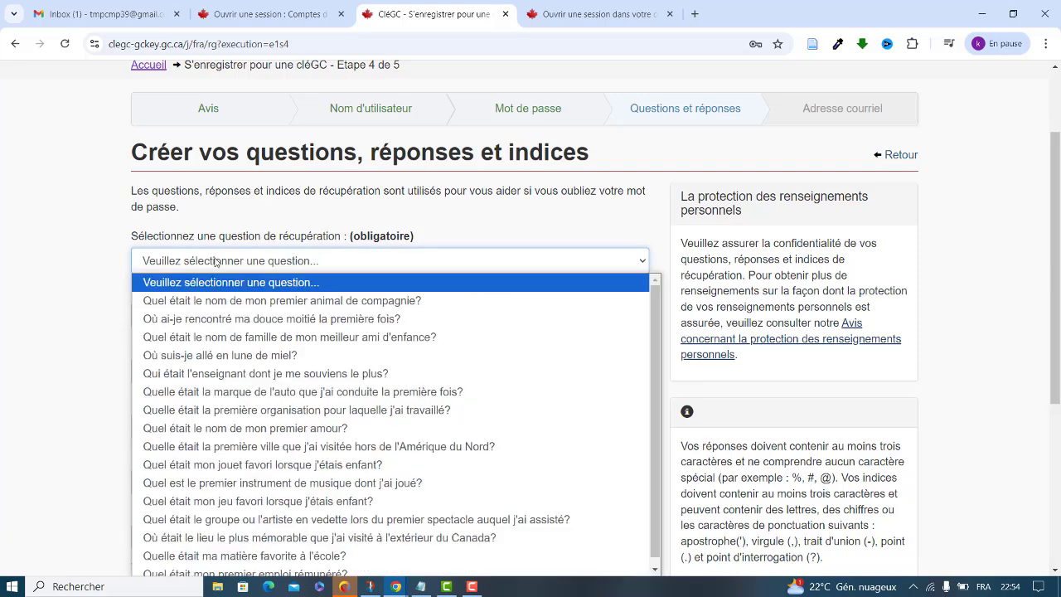
click(204, 303)
click(181, 319)
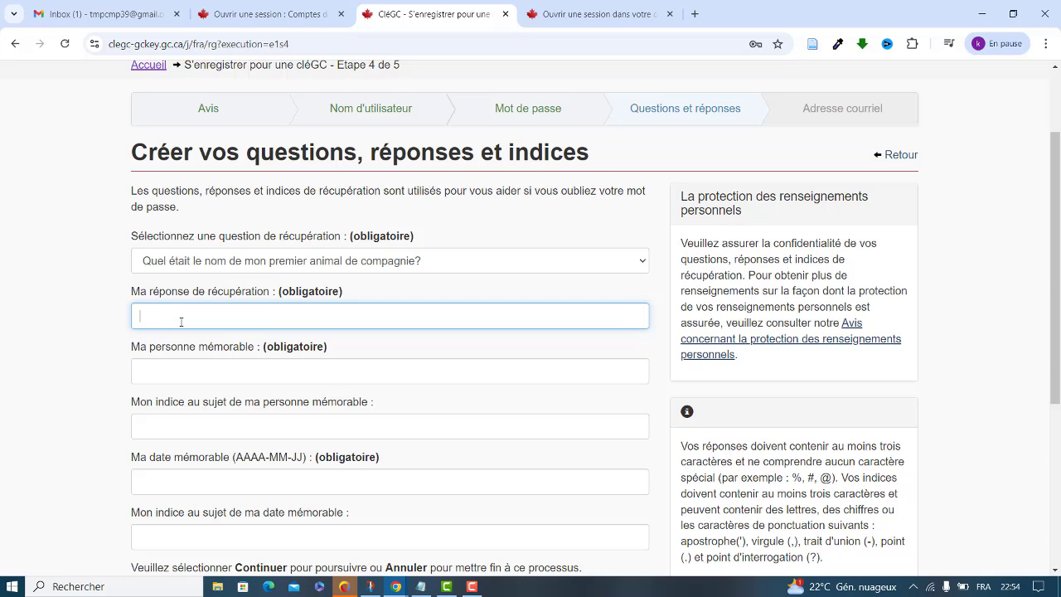
Fill in the memorable person and a hint for that person
click(176, 372)
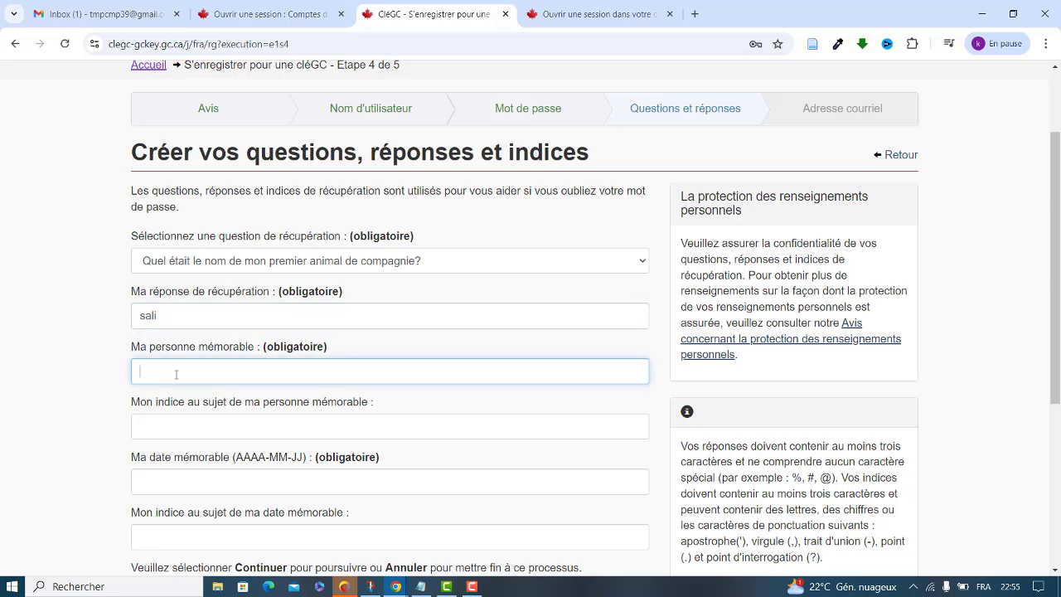
click(171, 447)
click(162, 437)
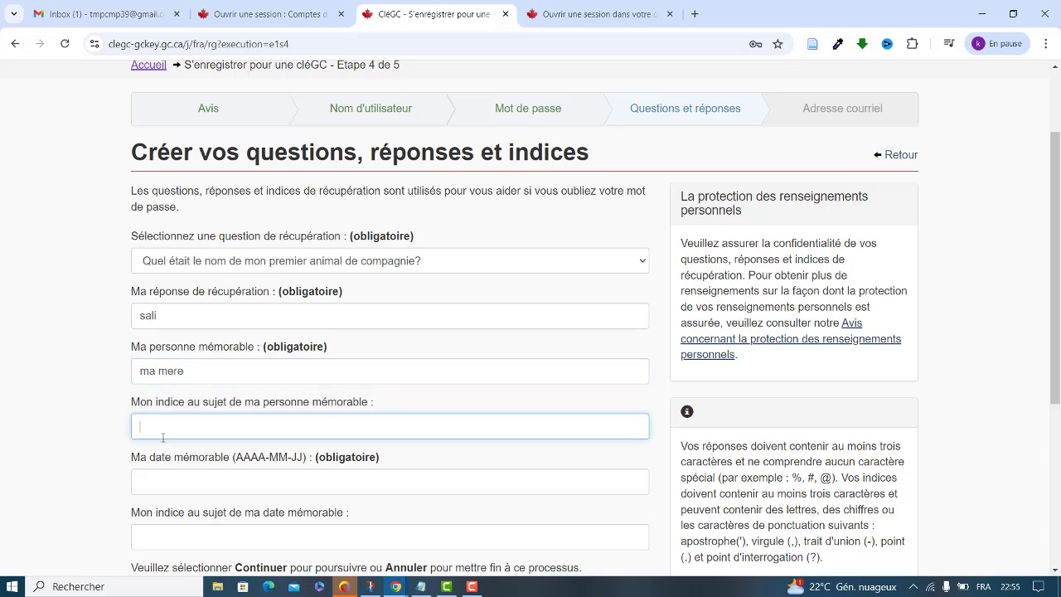
click(1056, 570)
scroll(1055, 570, down, 2)
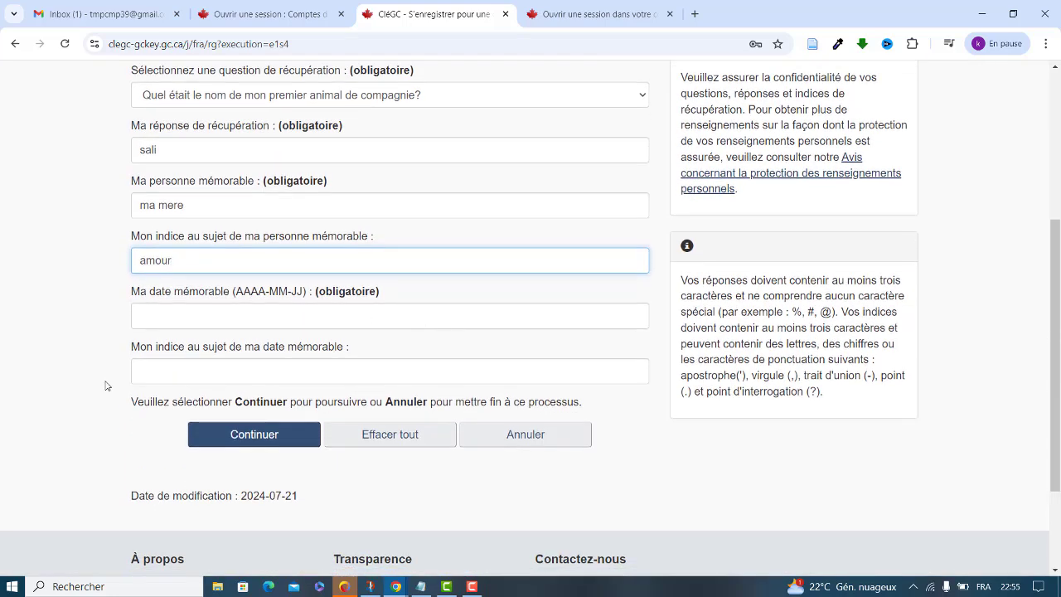
Enter the memorable date in YYYY-MM-DD format and its hint, then continue to step 5
click(152, 315)
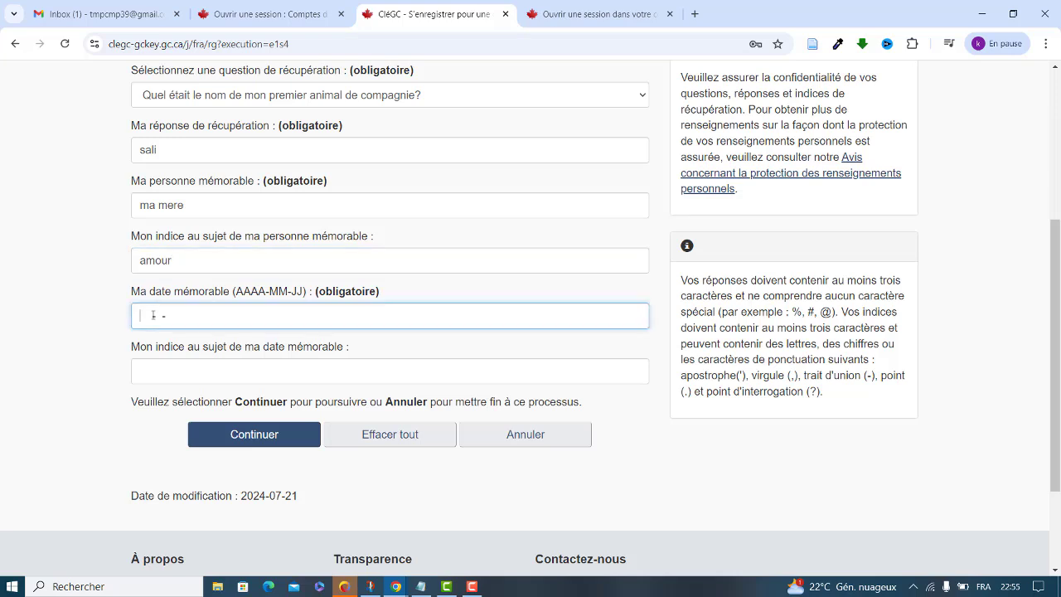
click(189, 374)
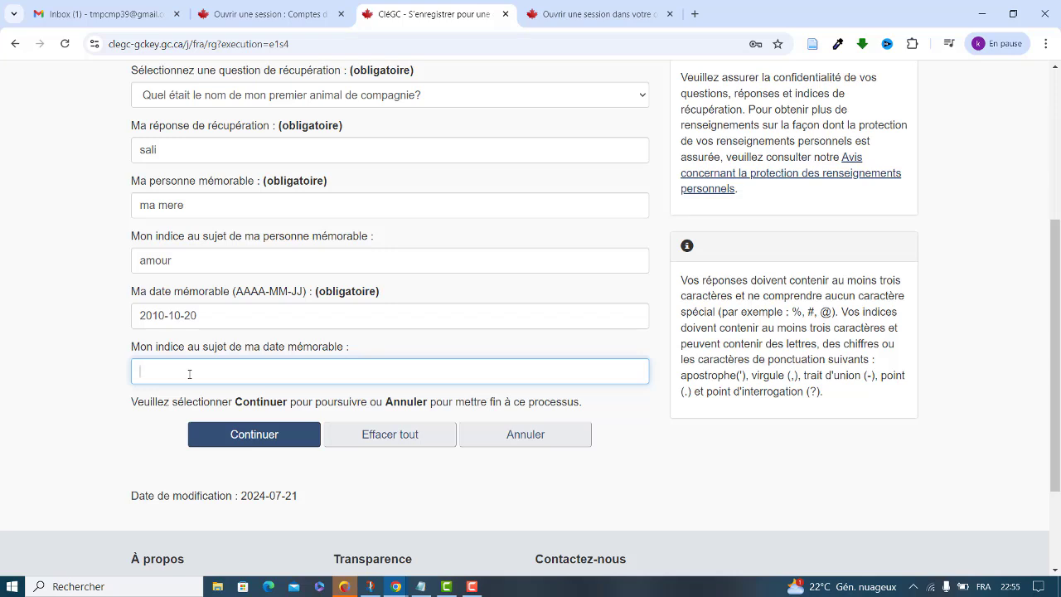
text(GRADUA)
key(BackSpace)
key(BackSpace)
key(BackSpace)
key(BackSpace)
key(BackSpace)
key(BackSpace)
drag(1057, 238, 1056, 232)
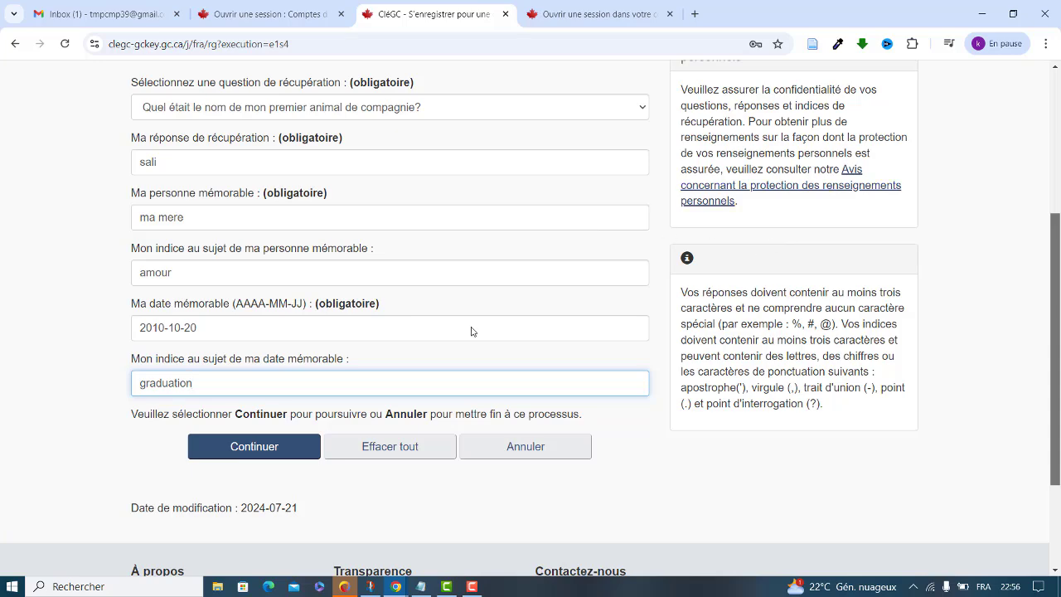
click(280, 447)
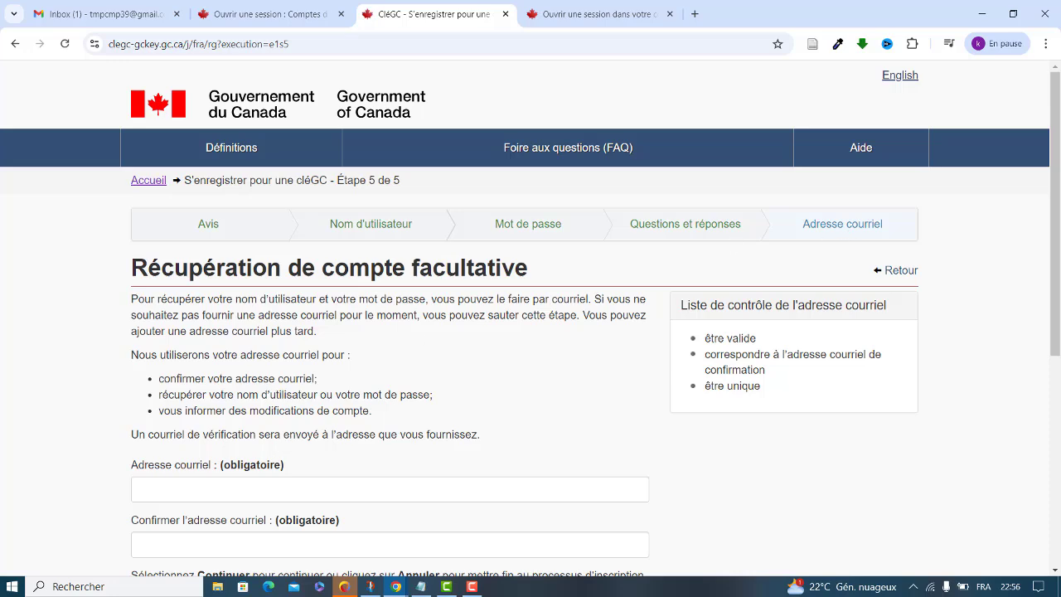
Copy the account's e-mail address from the Gmail account panel
drag(1058, 174, 1059, 216)
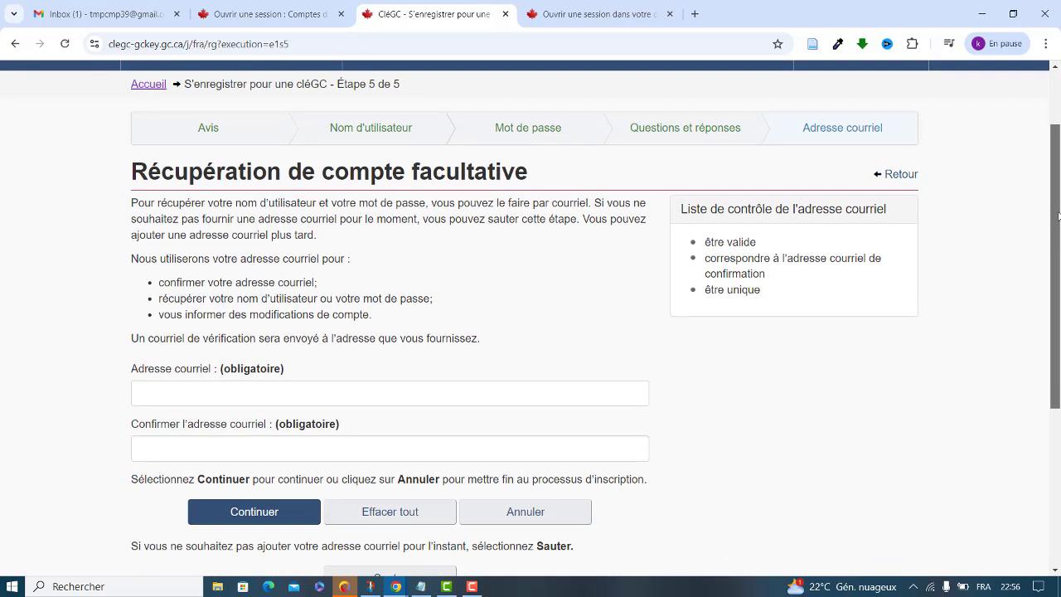
click(70, 12)
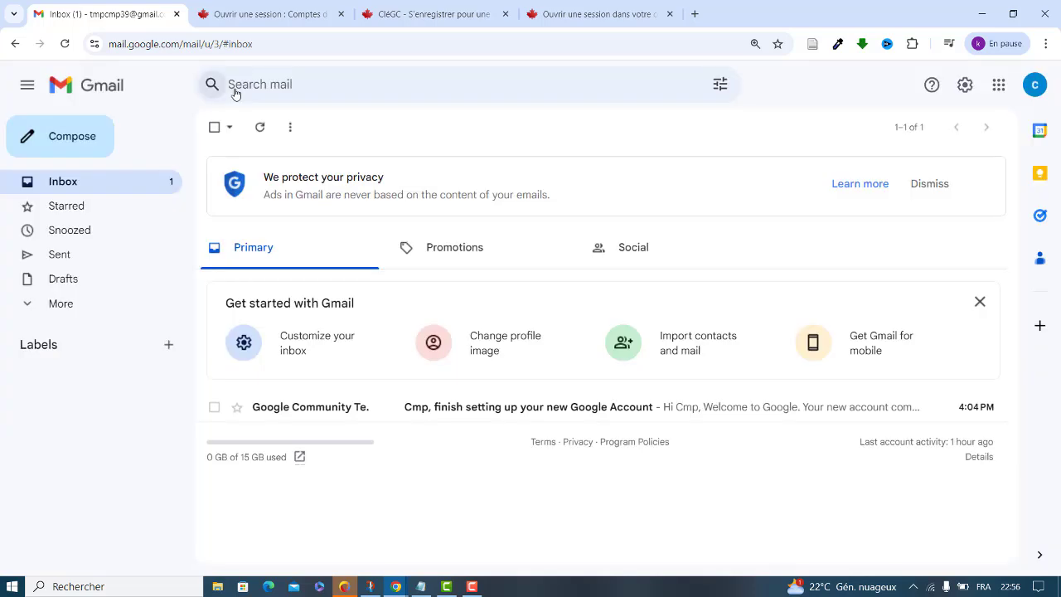
click(1034, 87)
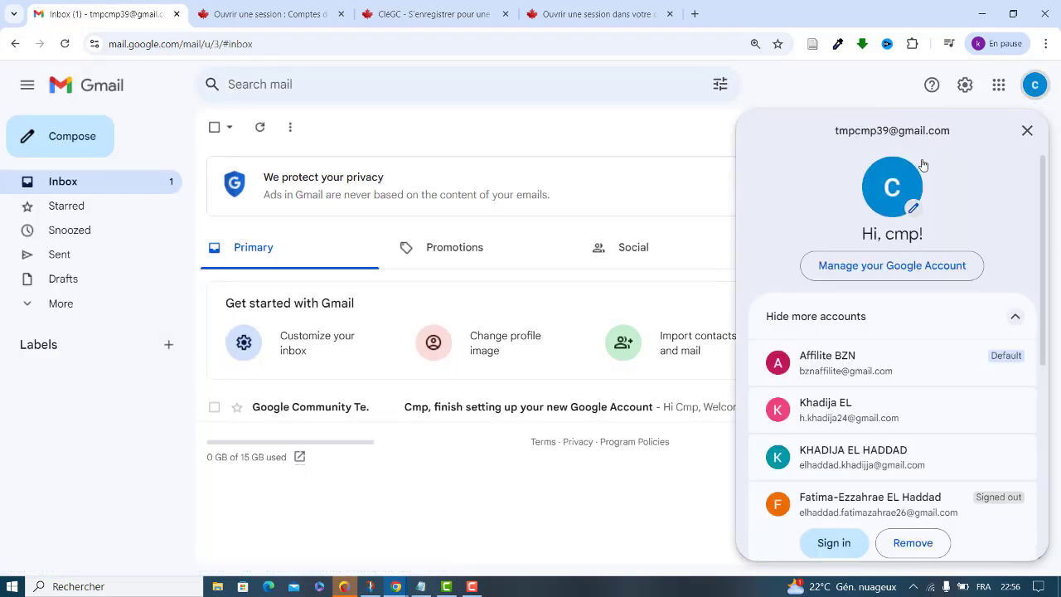
drag(952, 132, 829, 135)
key(ctrl+c)
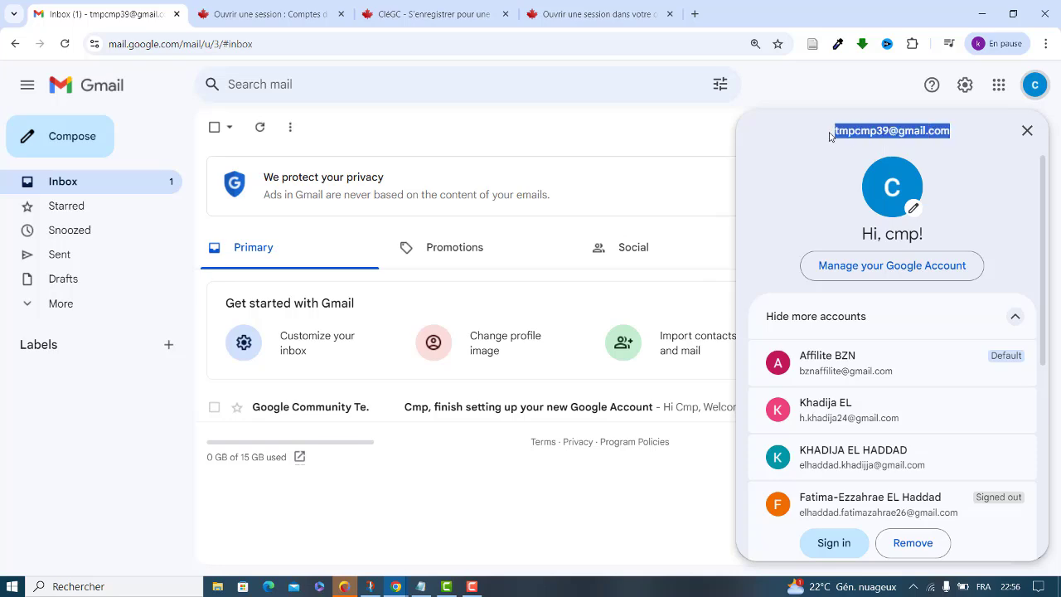
click(385, 7)
Paste the e-mail address into both recovery e-mail fields, finish registration, and continue to e-mail verification
click(154, 382)
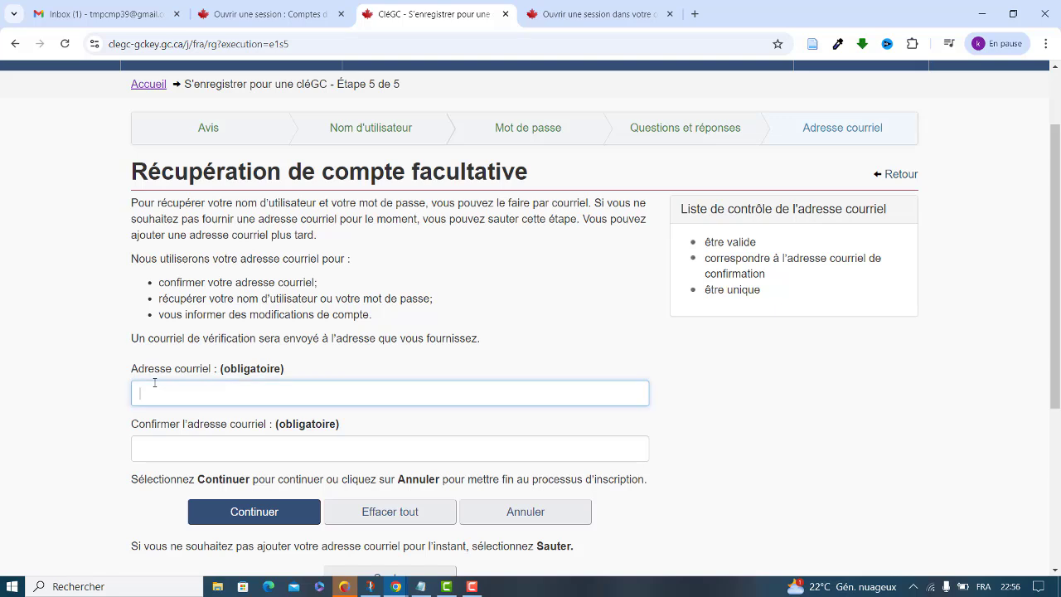
key(ctrl+v)
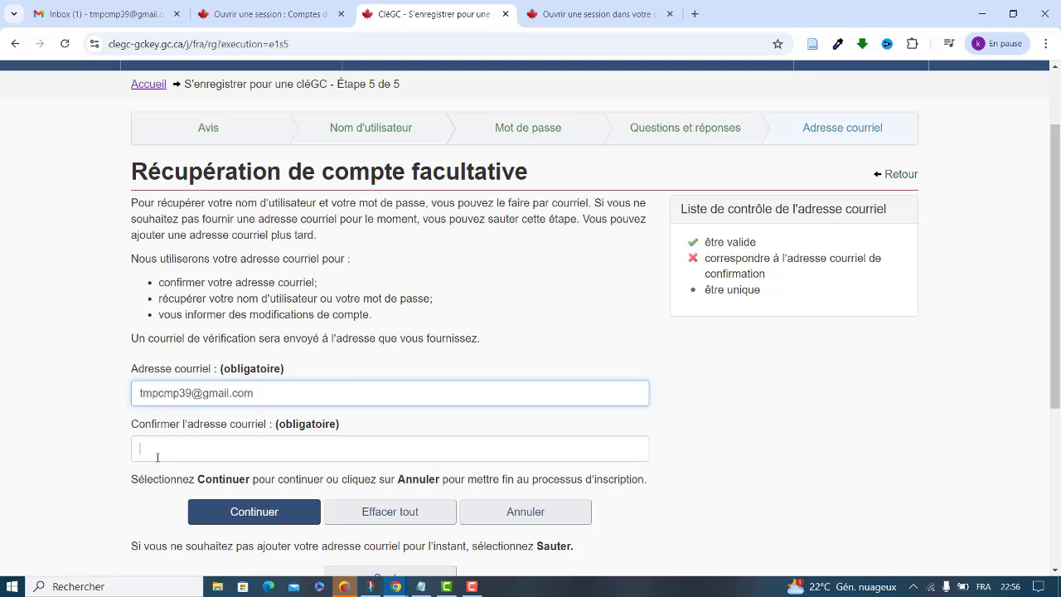
click(154, 453)
key(ctrl+v)
click(231, 511)
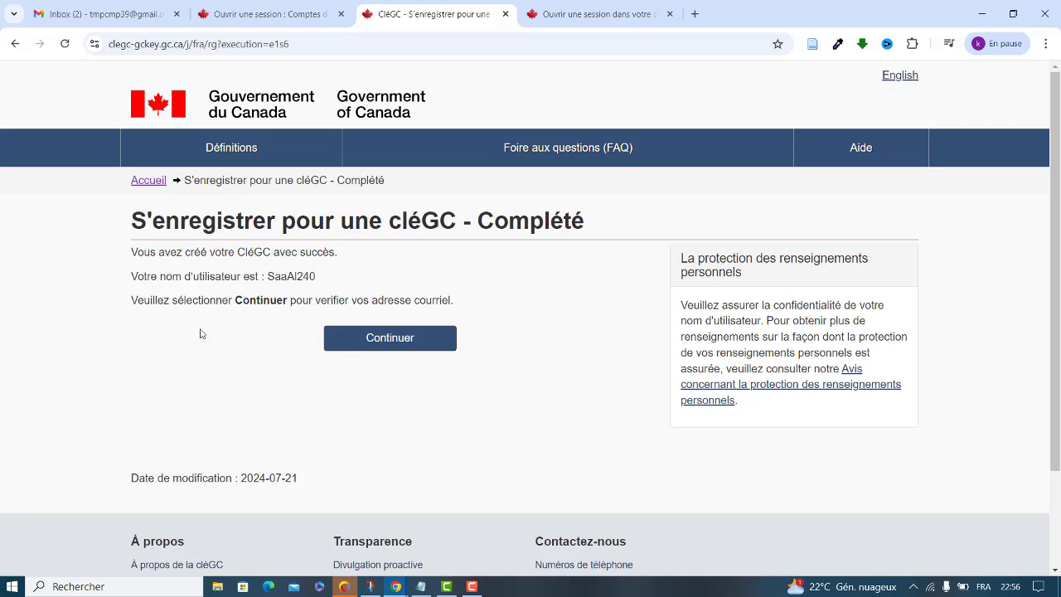
double_click(292, 277)
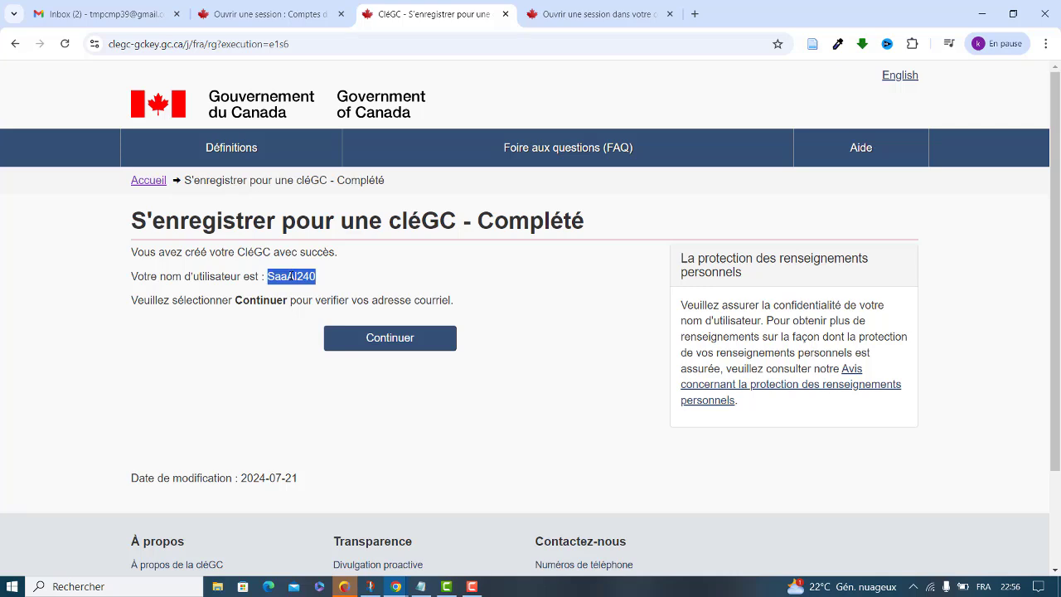
click(384, 341)
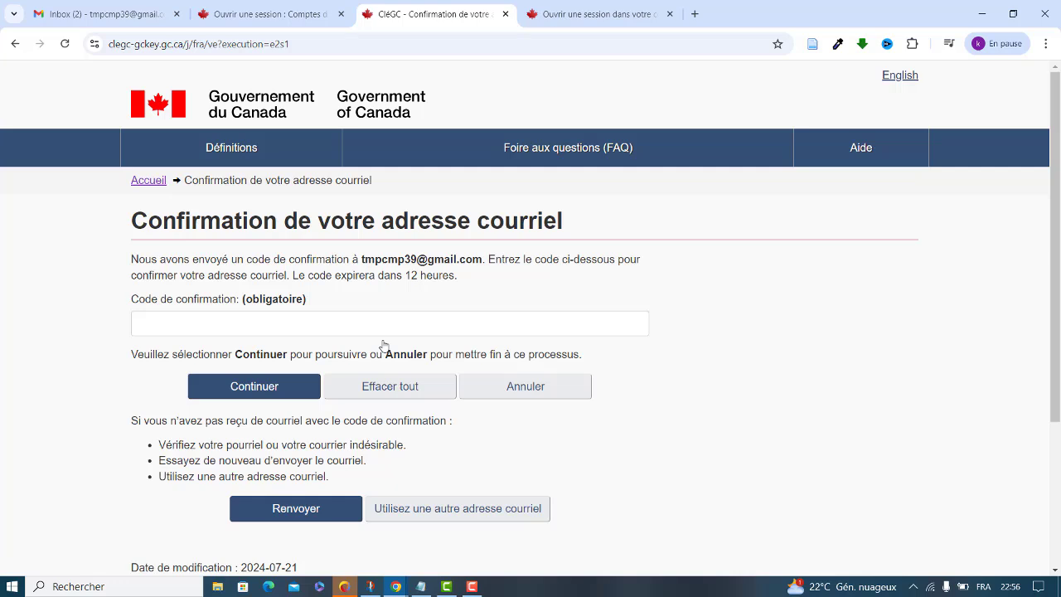
Refresh Gmail, open the CléGC verification e-mail, copy the confirmation code, and return to GCKey
click(104, 8)
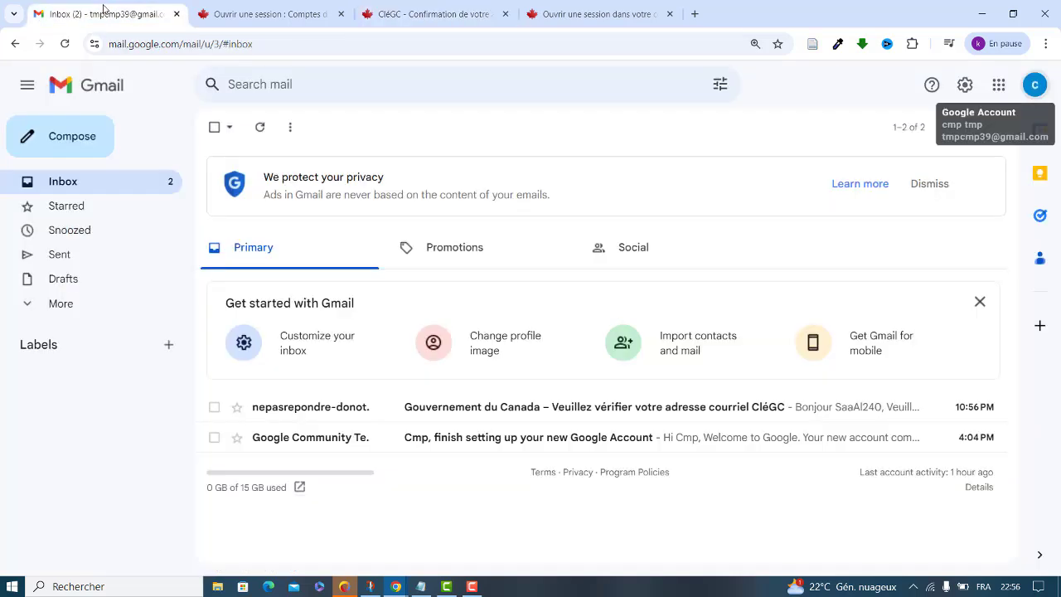
click(63, 43)
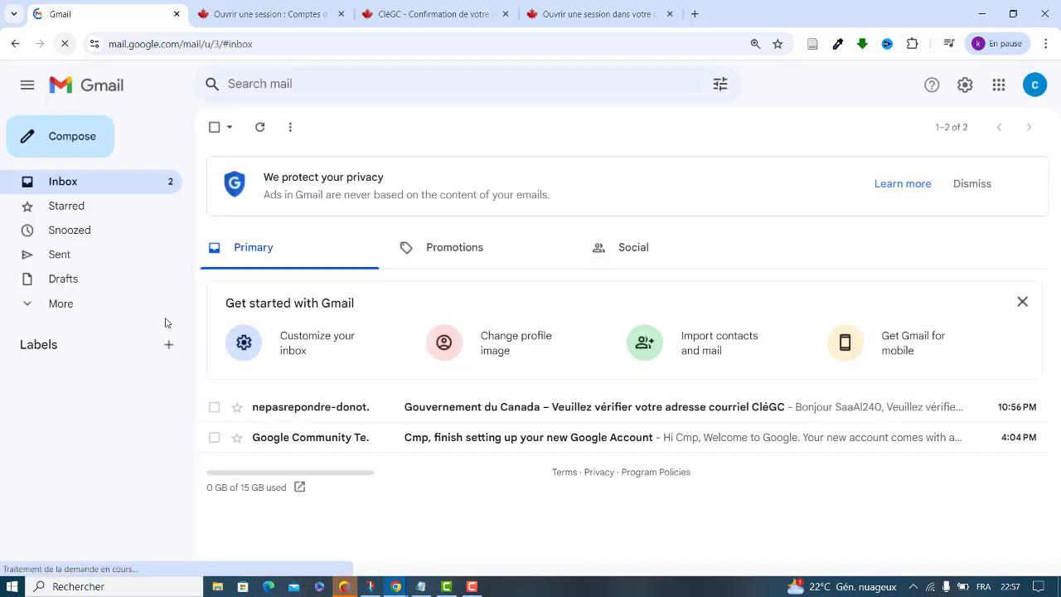
click(604, 409)
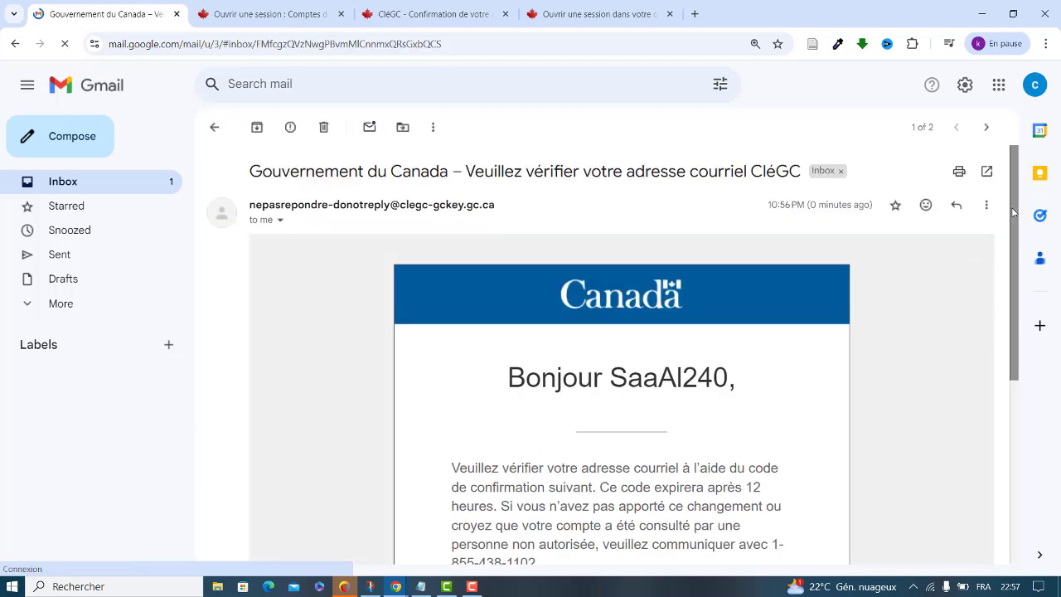
drag(1015, 226, 1016, 307)
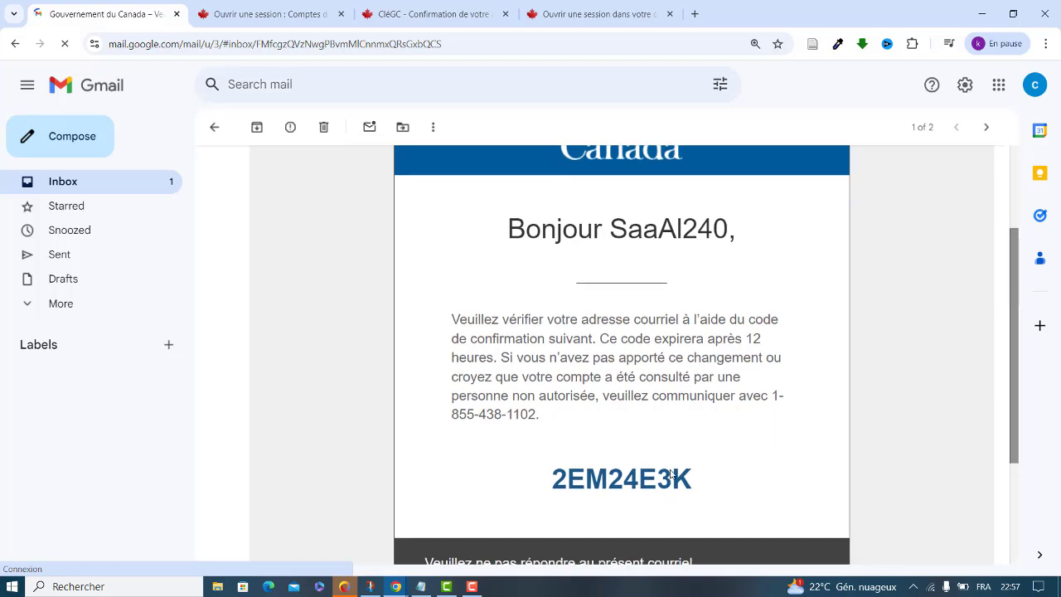
drag(693, 479, 555, 474)
key(ctrl+c)
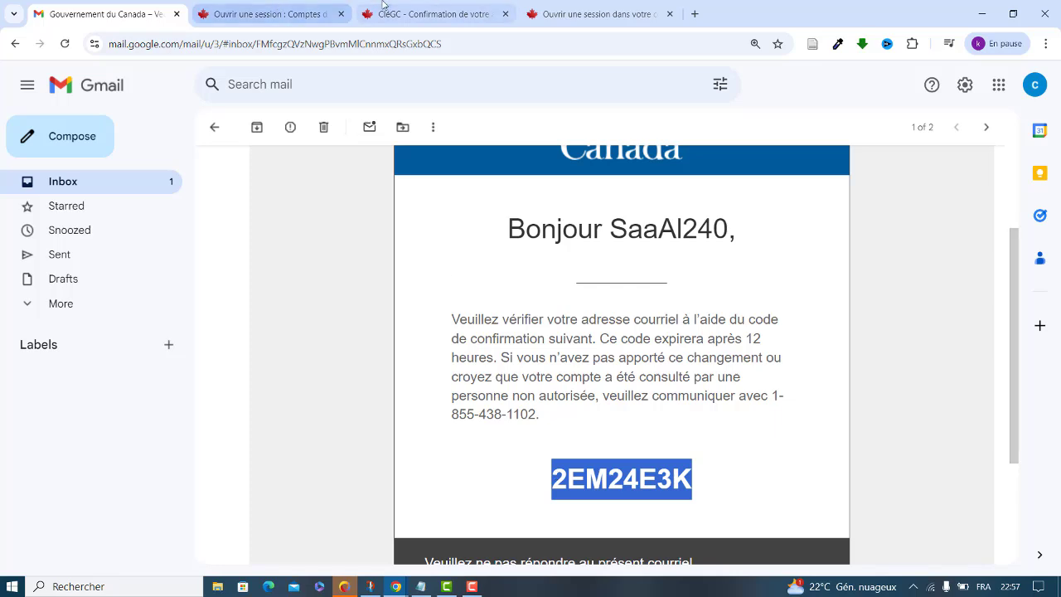
click(430, 14)
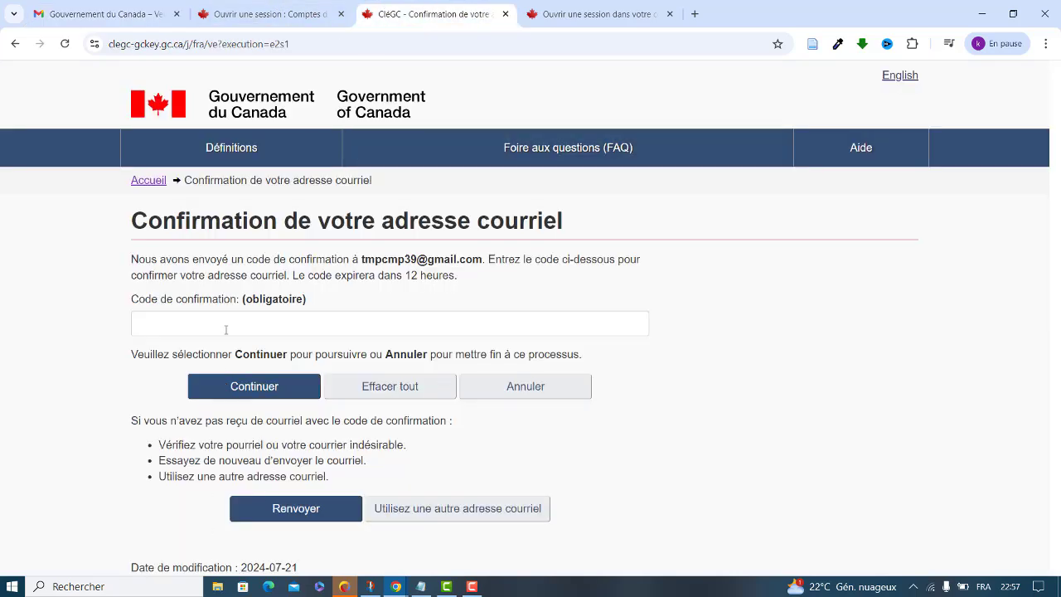
Paste the confirmation code, submit it, and continue past the welcome page to two-factor setup
click(225, 329)
key(ctrl+v)
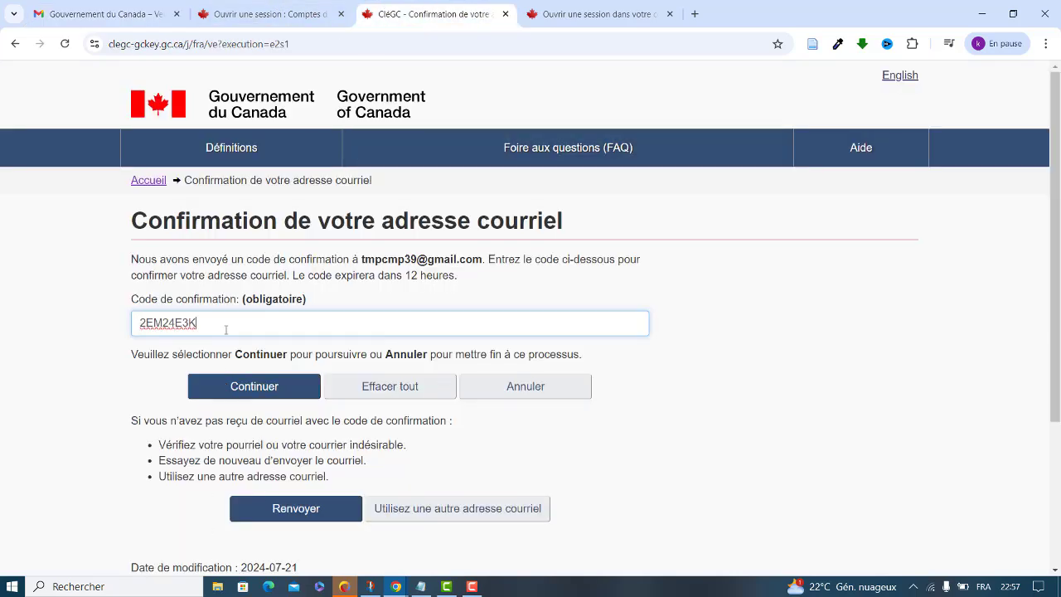
click(236, 394)
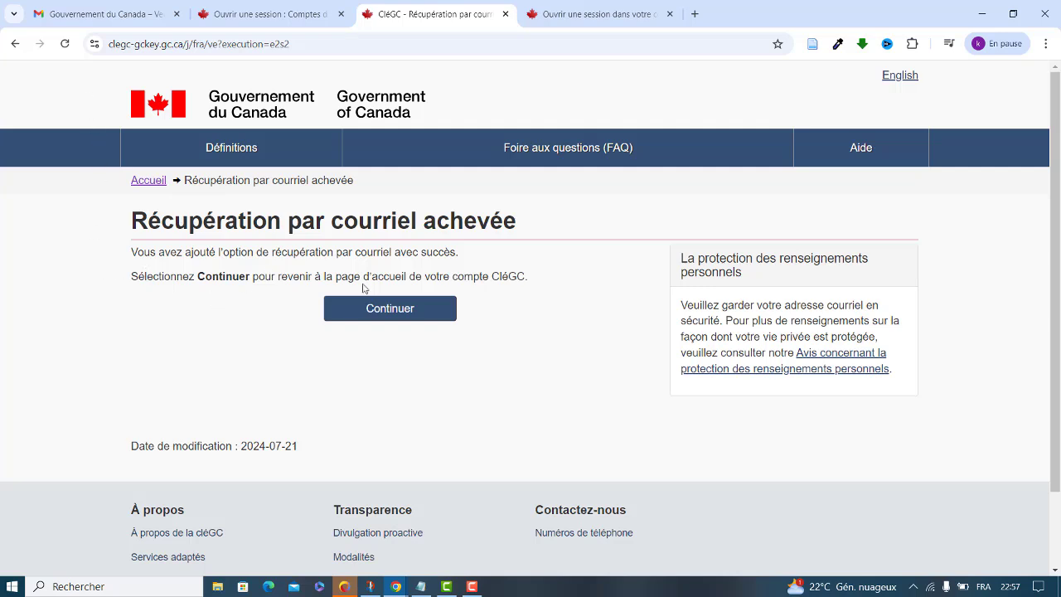
click(395, 307)
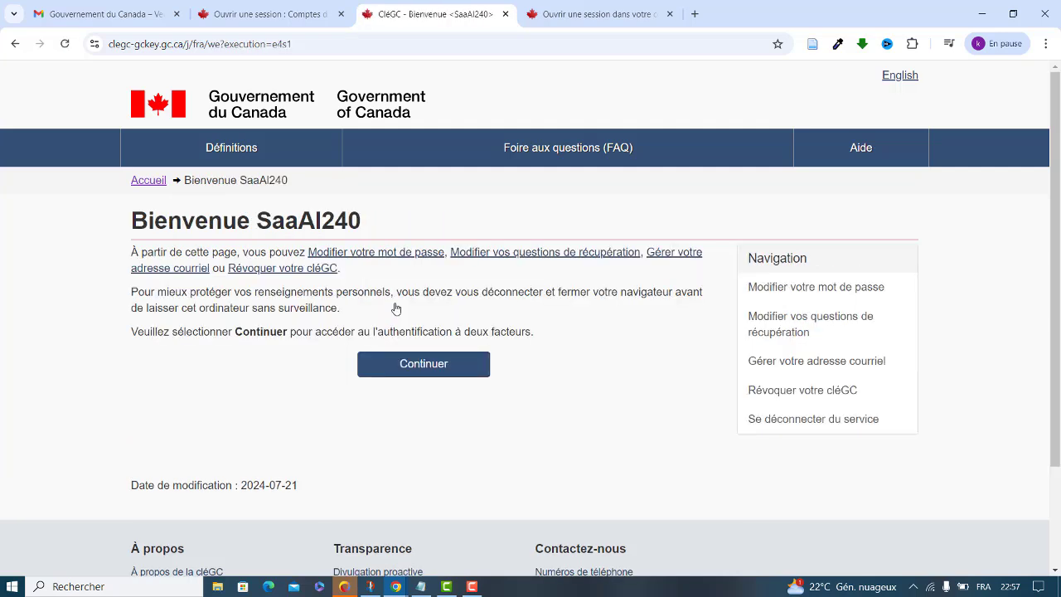
click(424, 369)
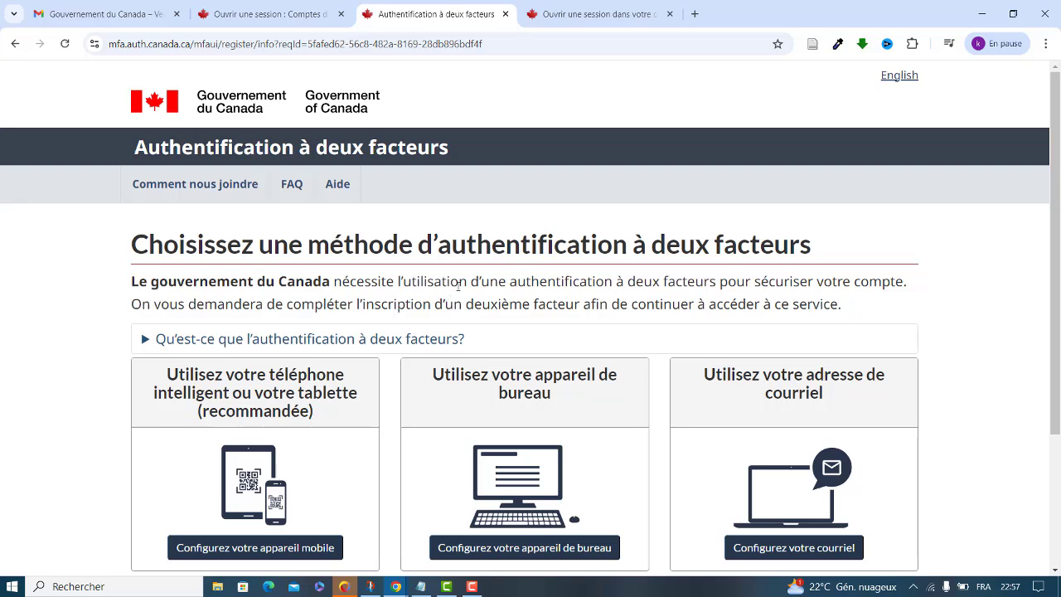
Pick 'Configurez votre courriel' as the second factor and accept the terms with J'accepte
drag(1057, 173, 1056, 218)
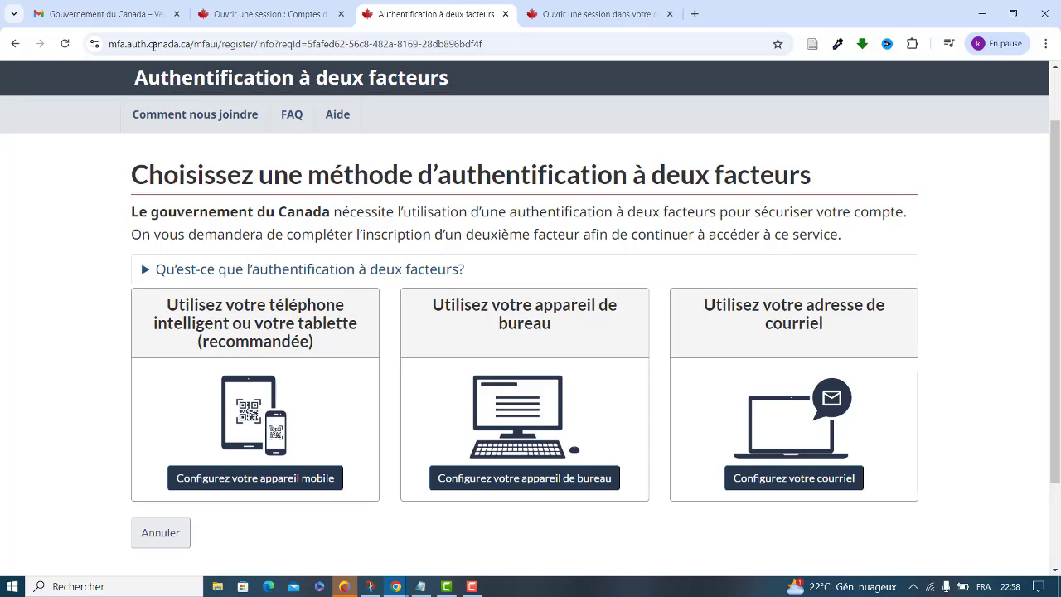
click(784, 479)
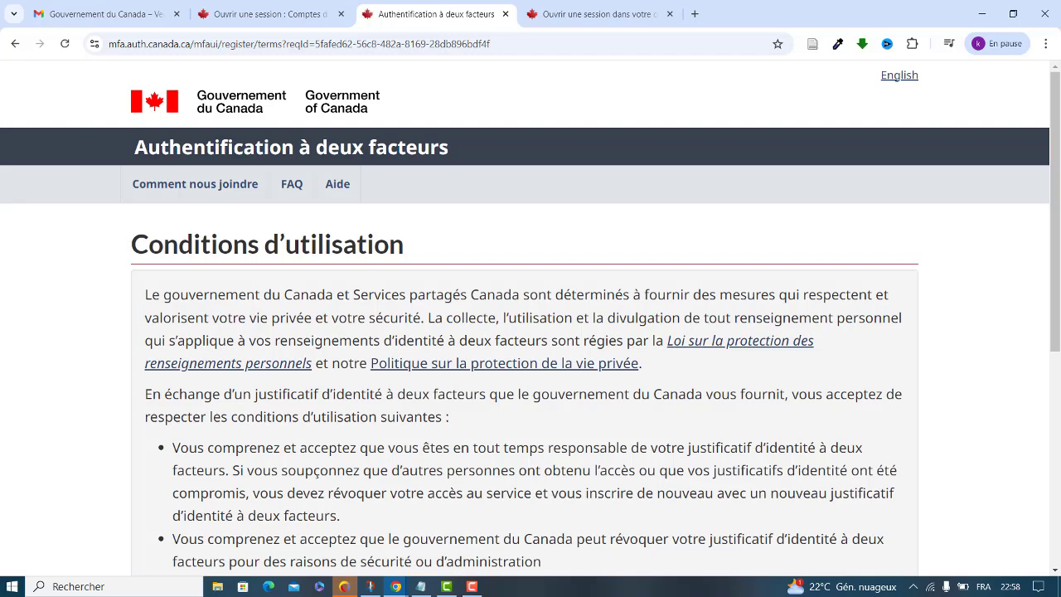
drag(1058, 230, 1057, 379)
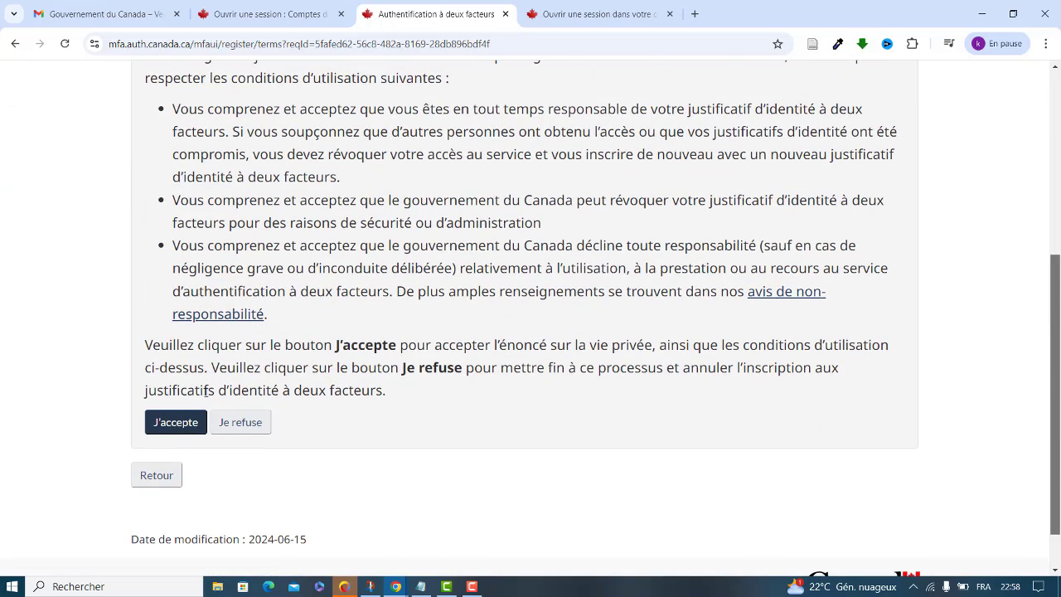
click(195, 417)
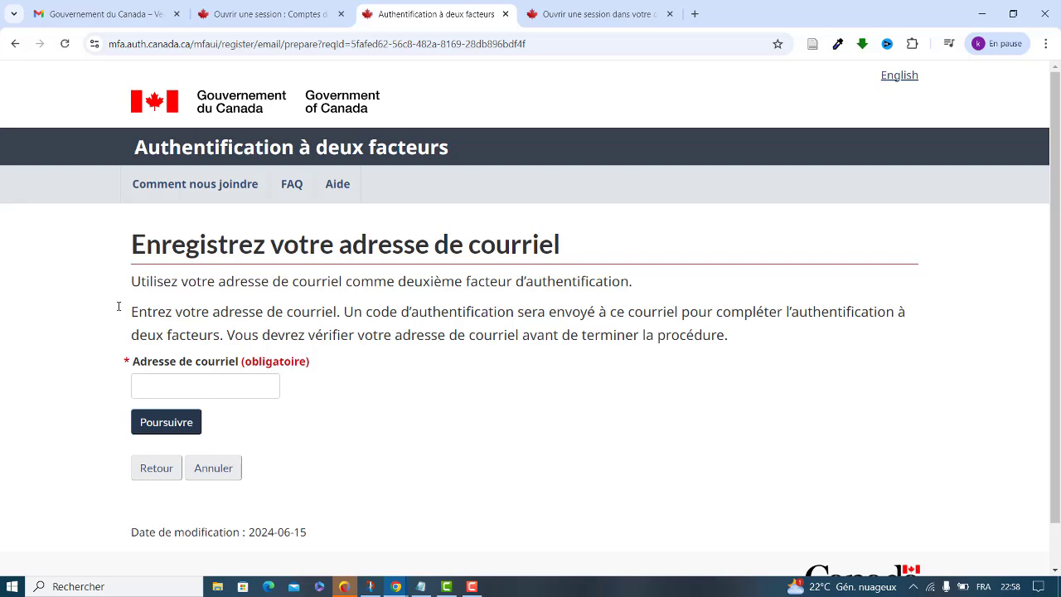
Copy the signed-in Gmail address into Adresse de courriel and continue to send the one-time code
click(106, 17)
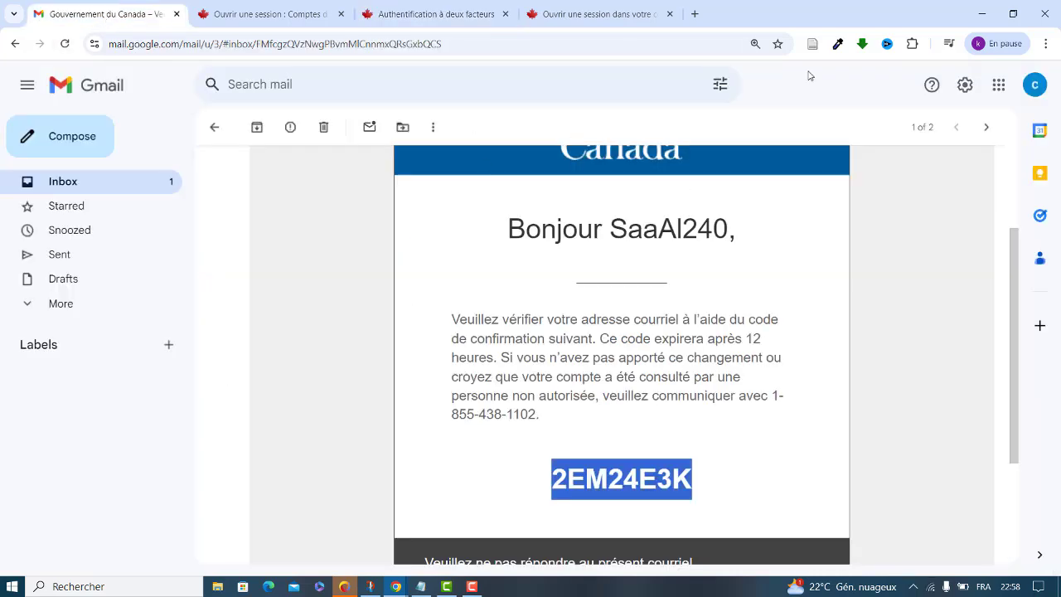
click(1034, 87)
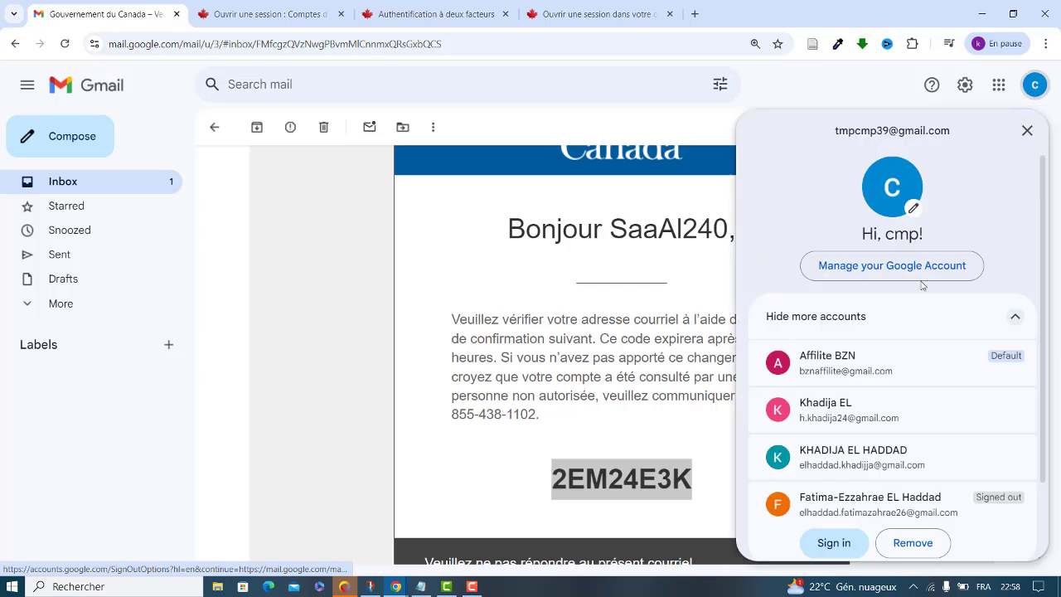
drag(950, 129, 835, 133)
key(ctrl+c)
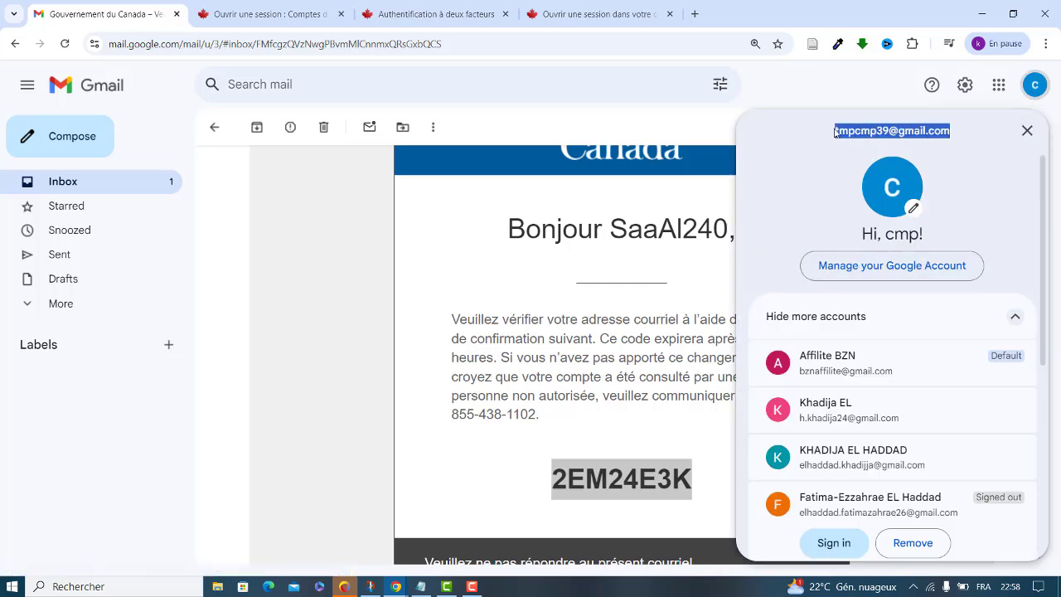
click(527, 14)
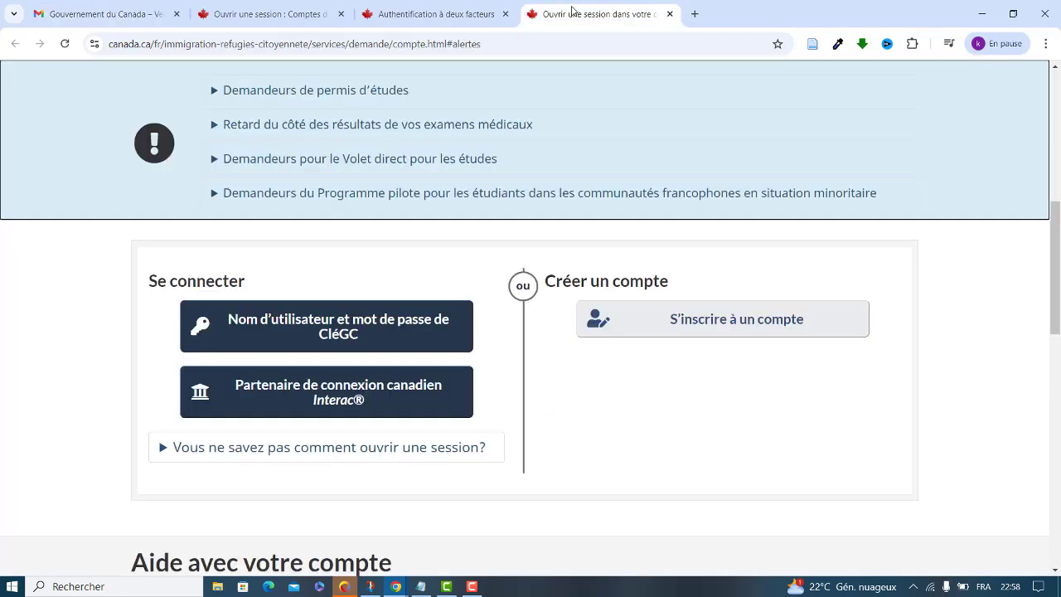
click(430, 22)
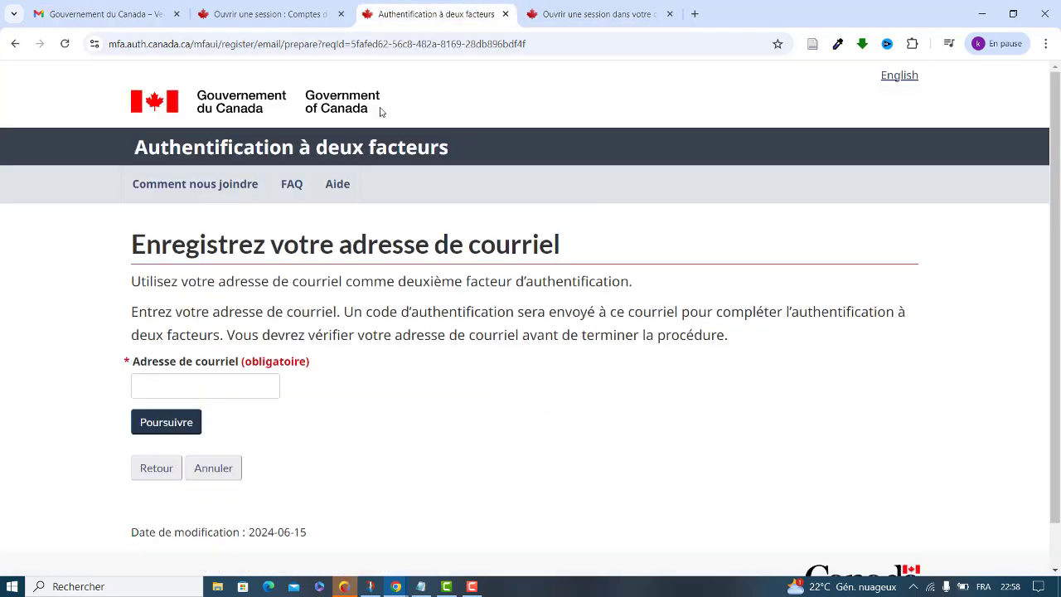
click(171, 378)
key(ctrl+v)
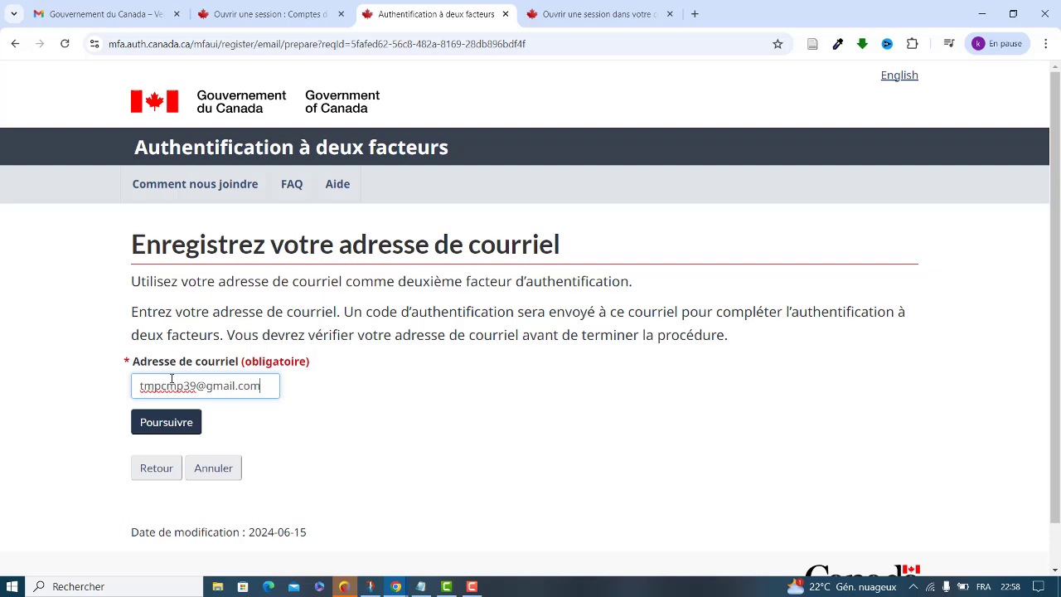
click(167, 426)
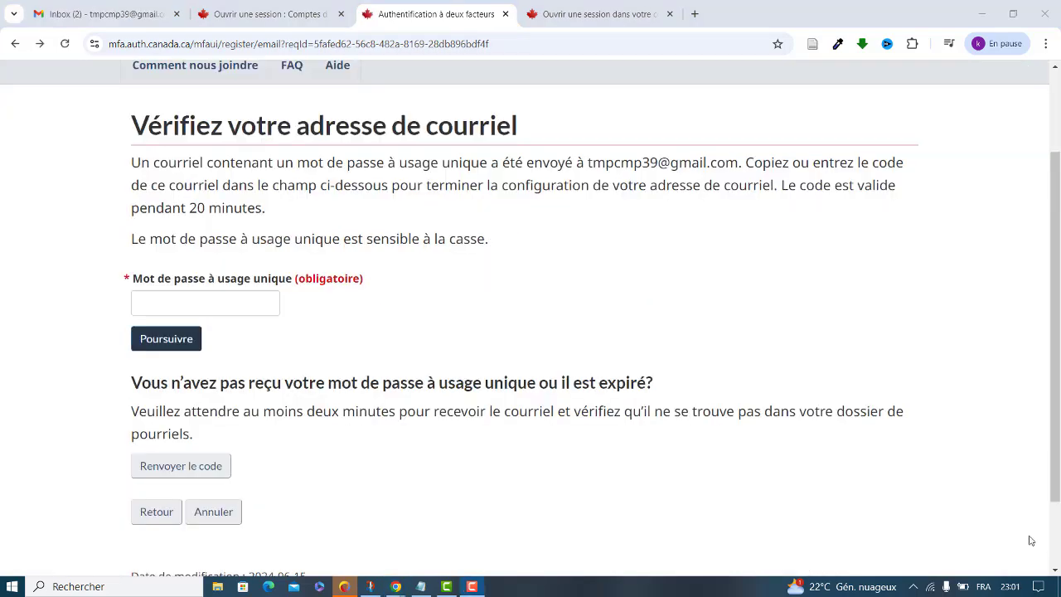
Copy the code from the 'Connectez-vous CléGC' email and submit it on the verification page
click(111, 17)
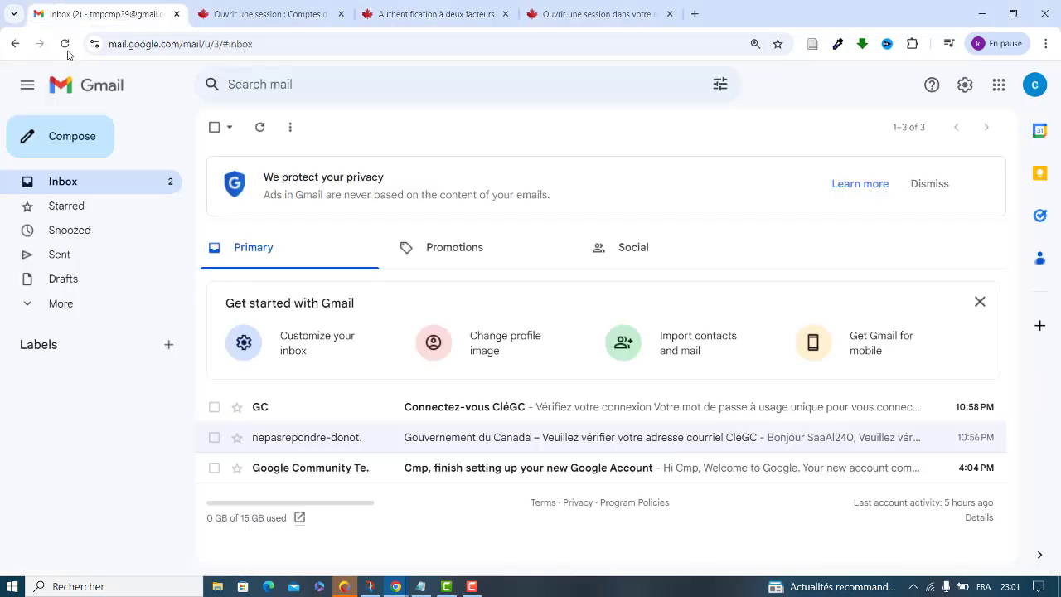
click(570, 410)
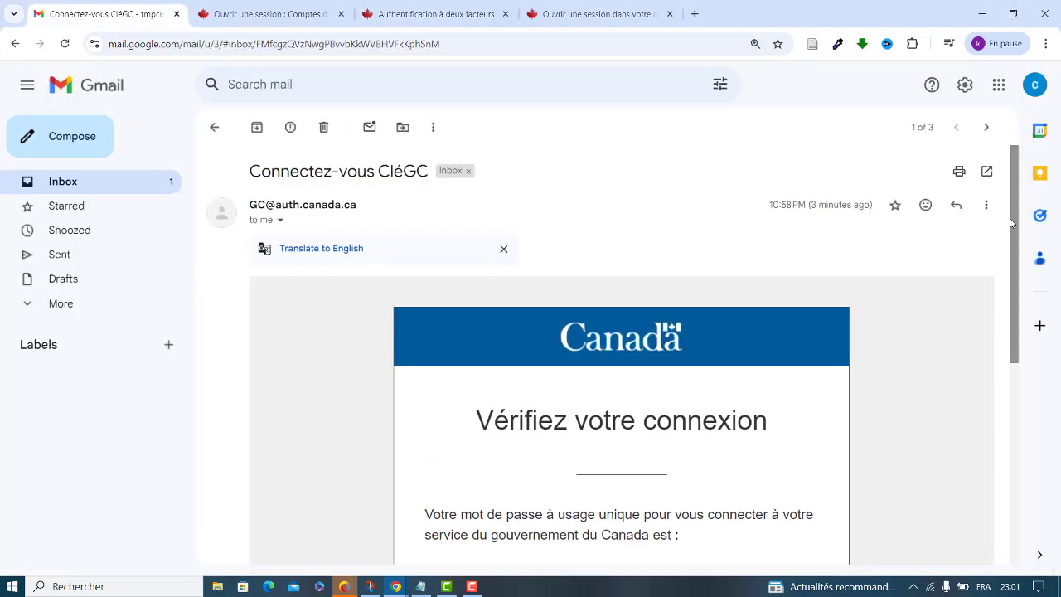
drag(1006, 243, 1013, 312)
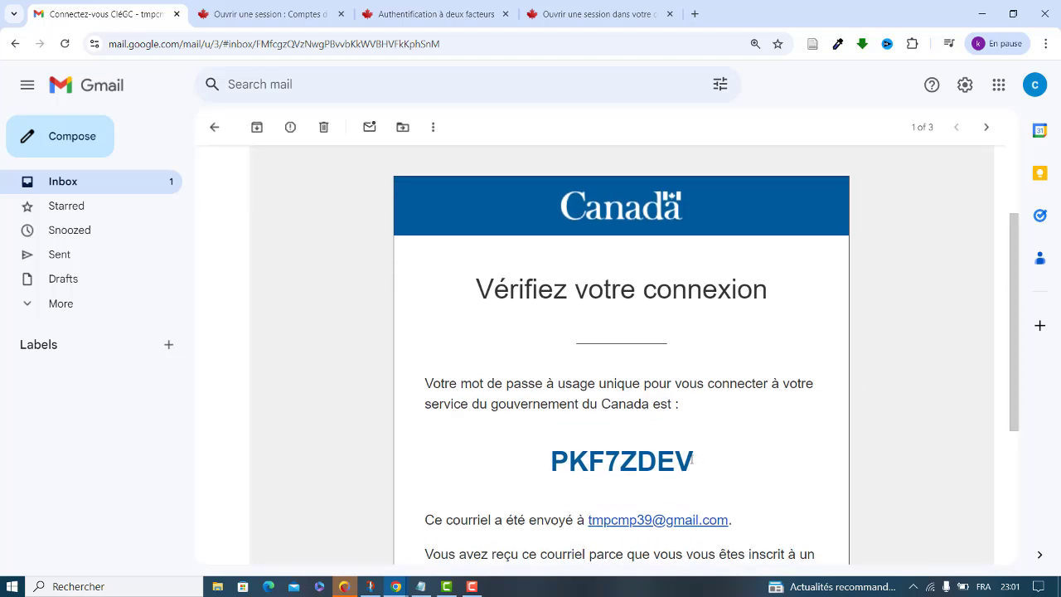
drag(695, 461, 550, 460)
key(ctrl+c)
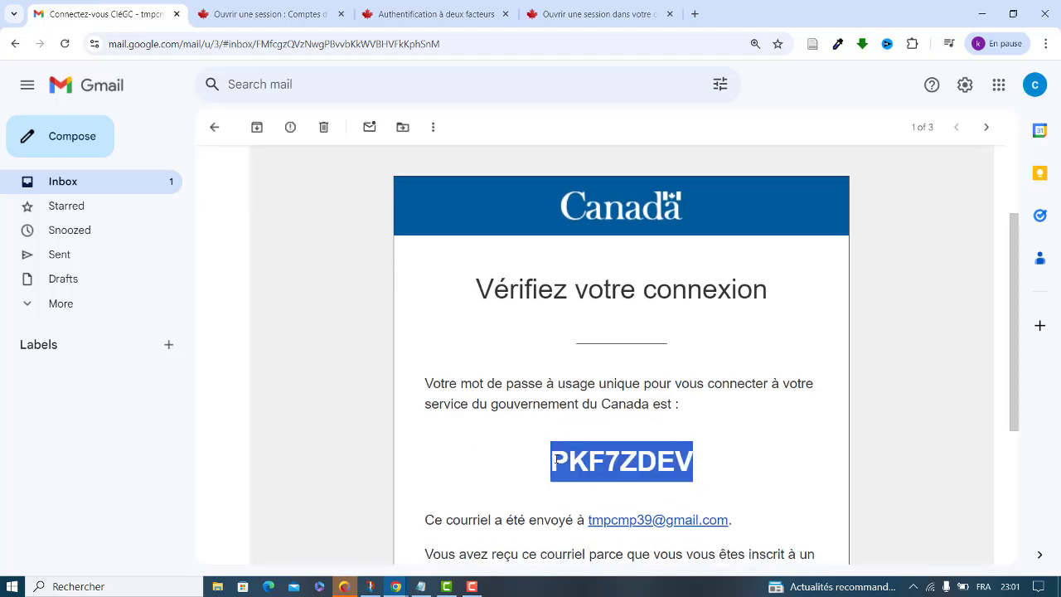
click(439, 10)
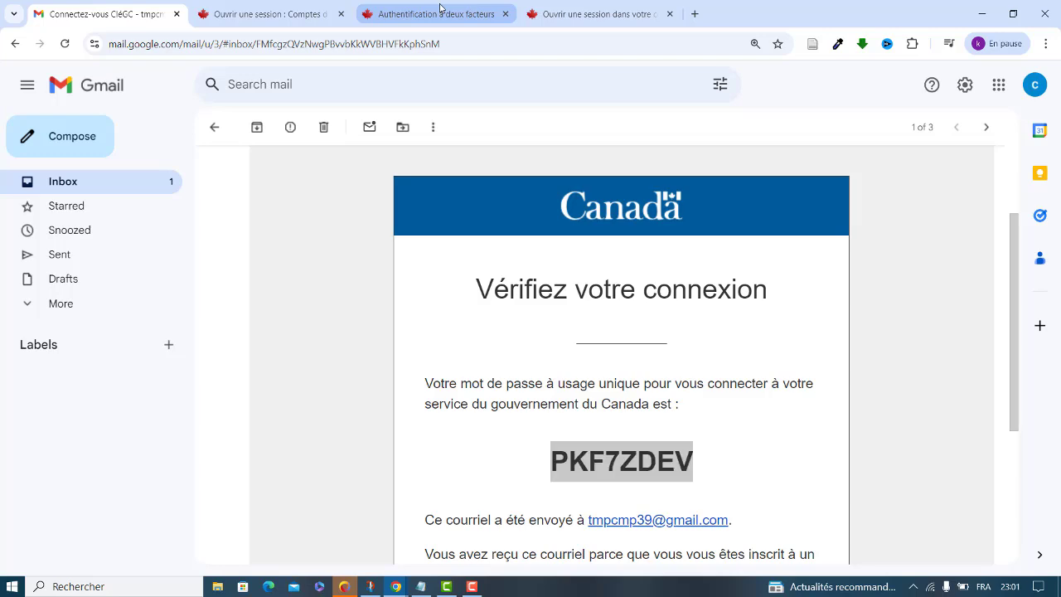
click(193, 306)
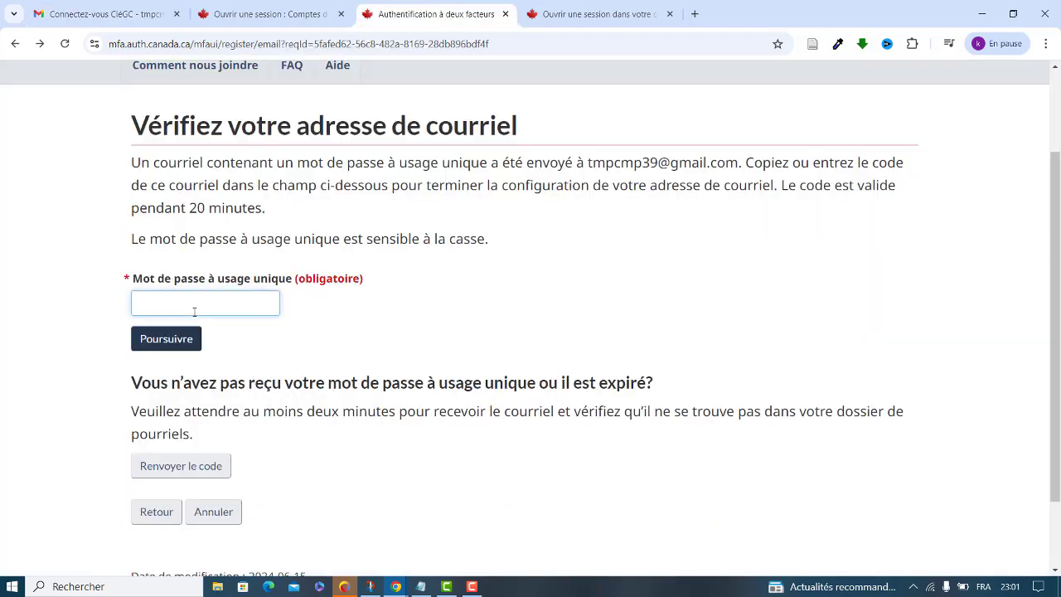
key(ctrl+v)
click(182, 336)
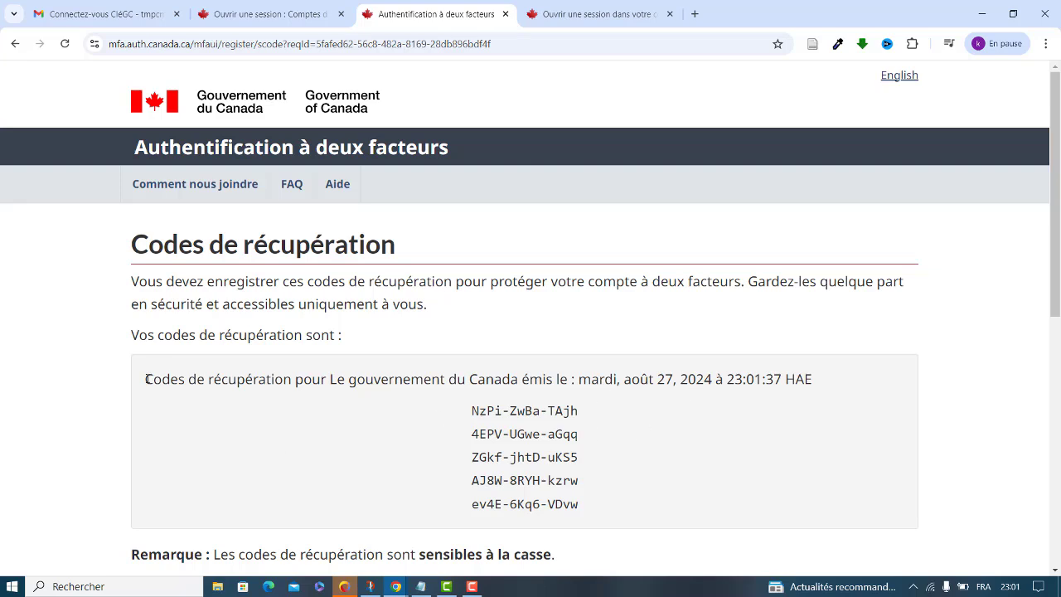
Select and copy the five recovery codes, then tick 'Oui, j'ai enregistré et conservé ces codes'
drag(144, 379, 631, 505)
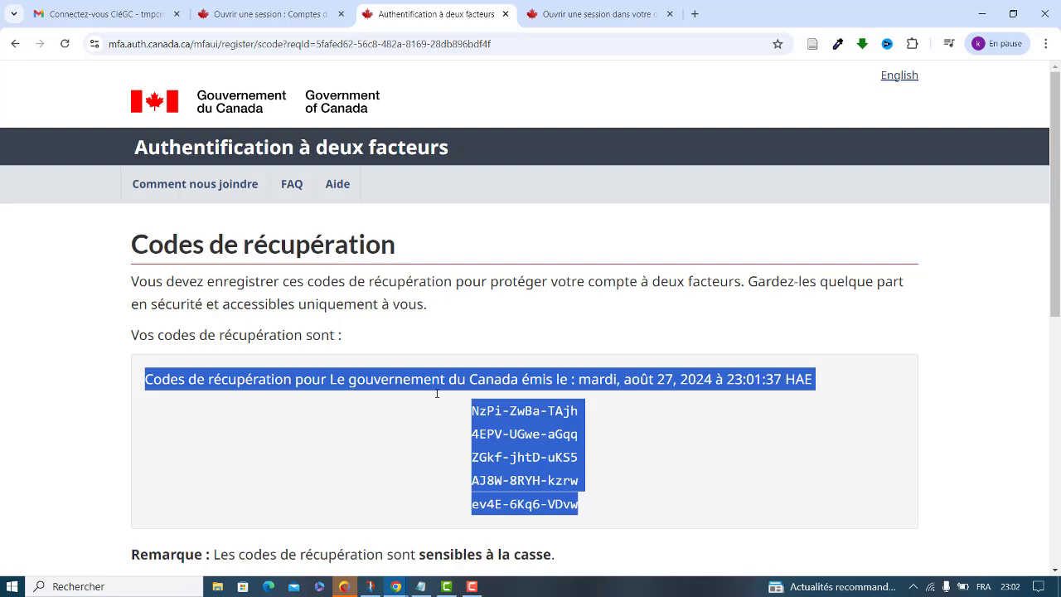
click(498, 387)
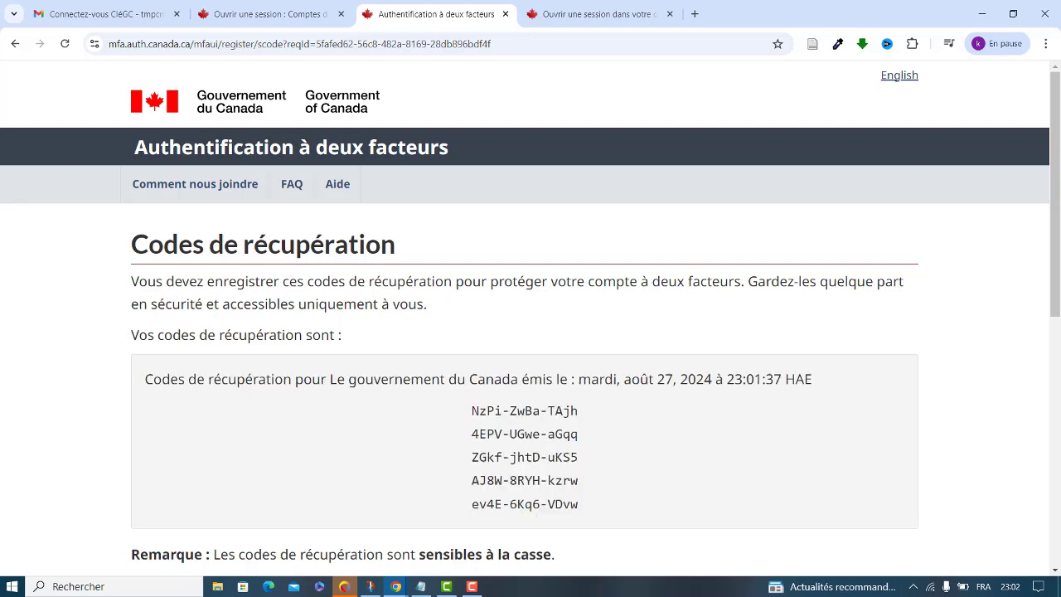
drag(1057, 186, 1059, 316)
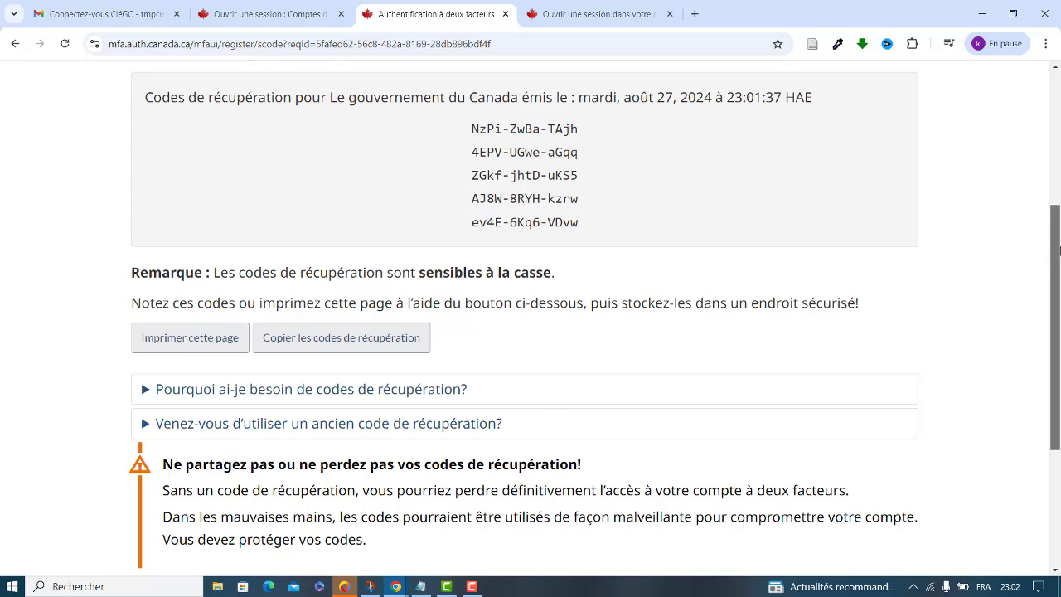
scroll(530, 318, down, 2)
scroll(1058, 172, up, 3)
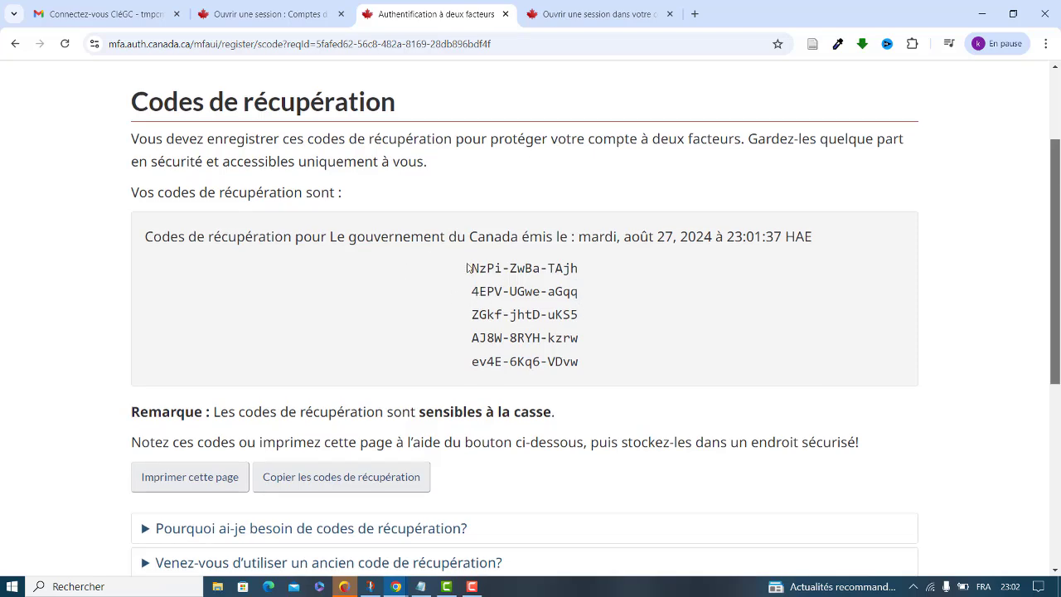
drag(470, 267, 578, 355)
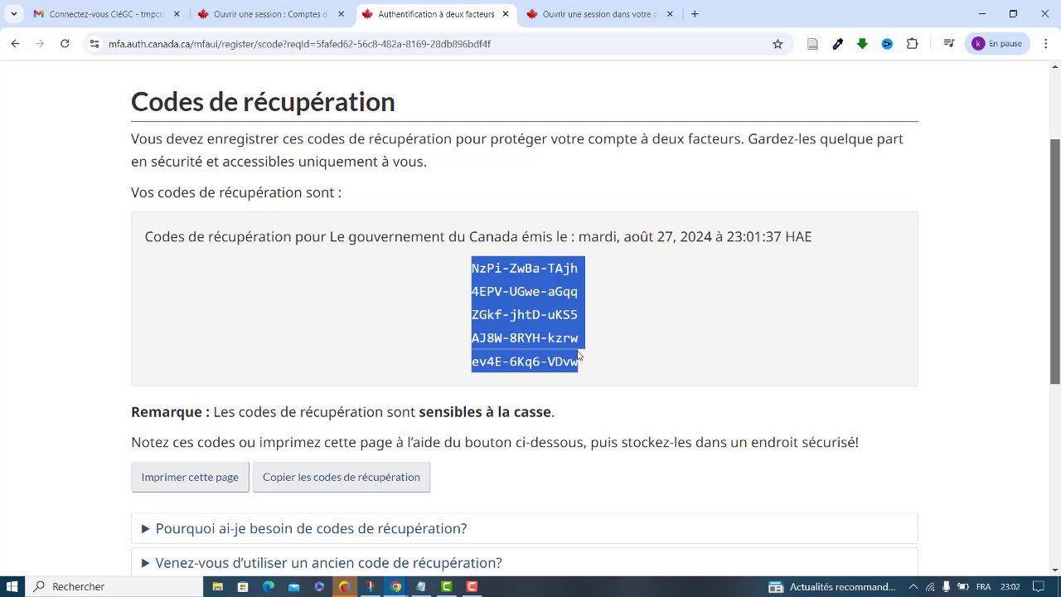
click(641, 345)
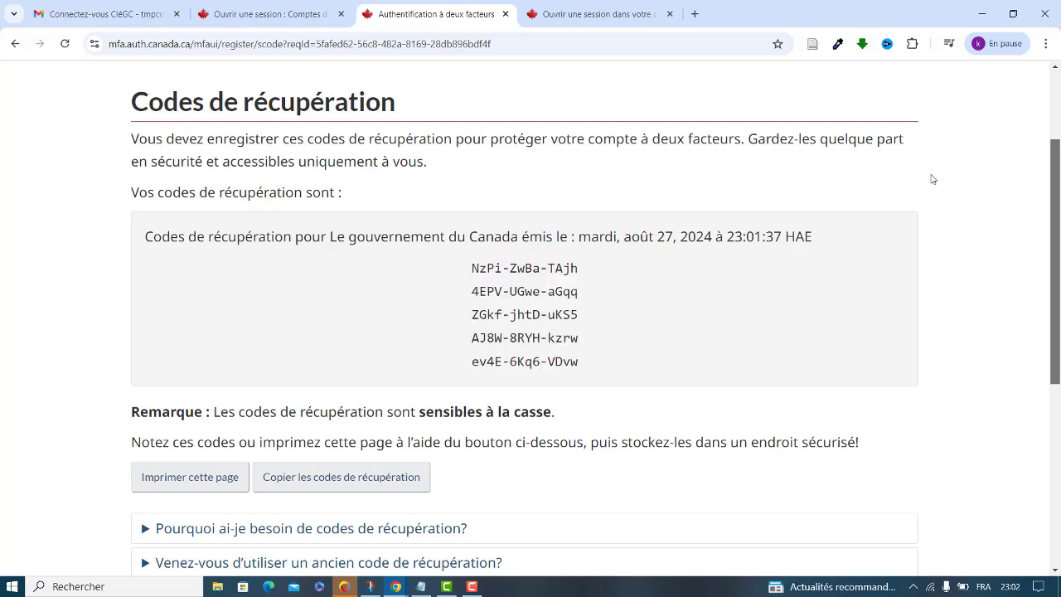
scroll(1055, 178, down, 3)
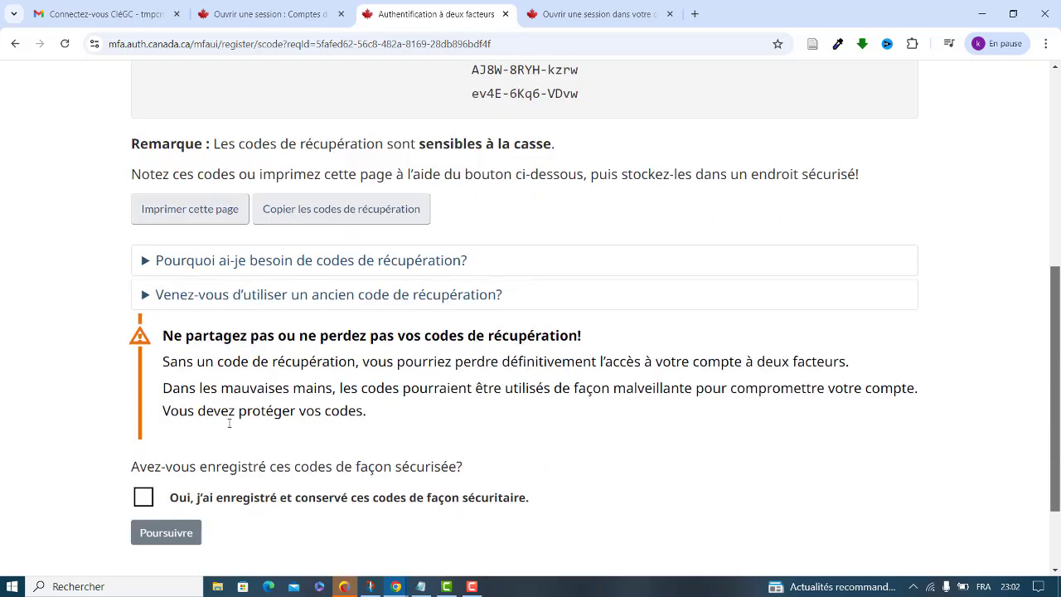
click(145, 496)
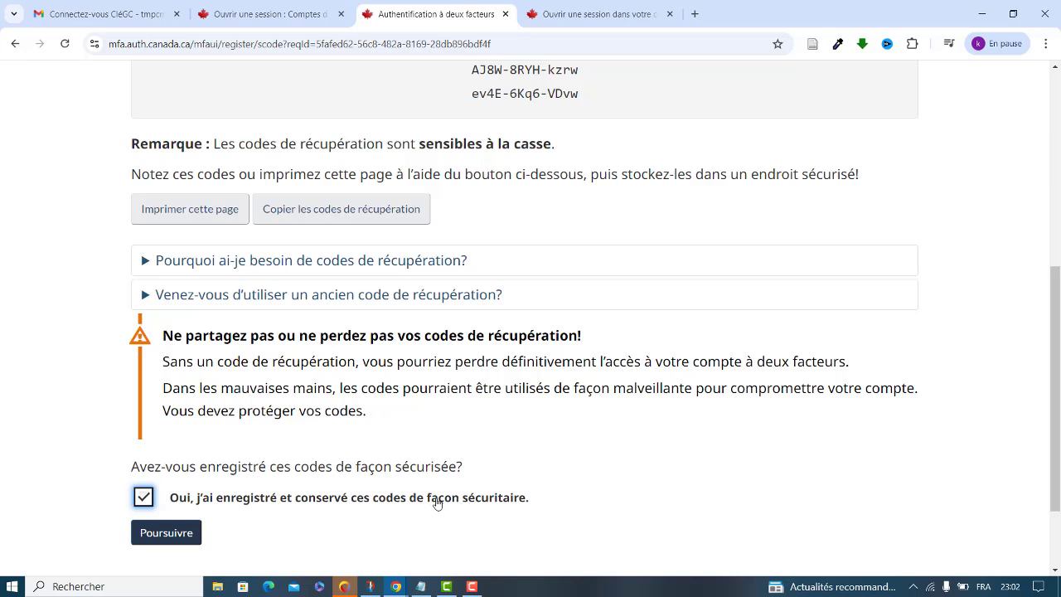
Complete the two-factor setup and choose the Français version of the IRCC site
click(171, 541)
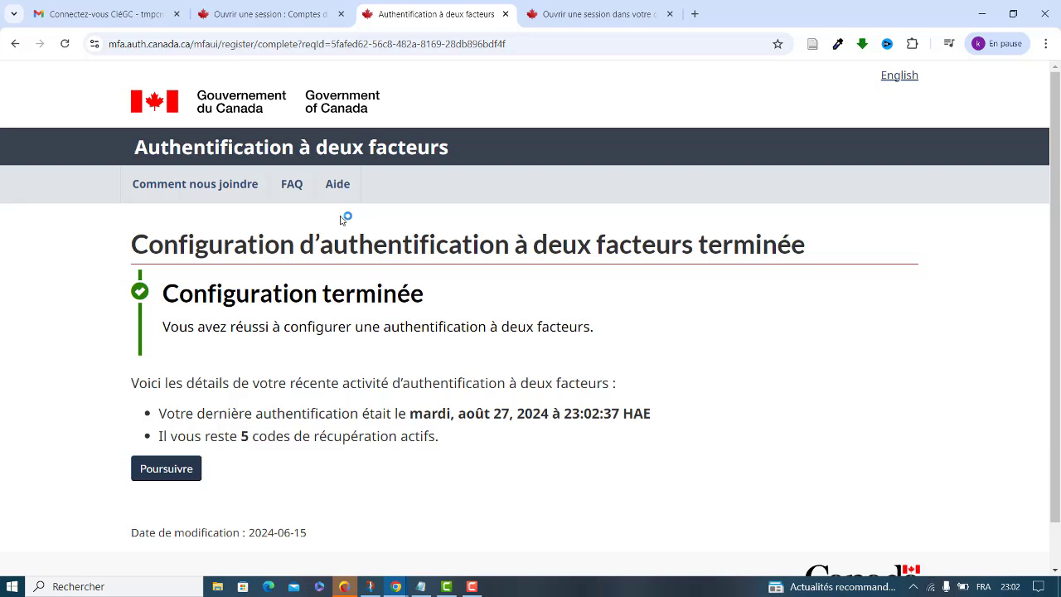
click(172, 478)
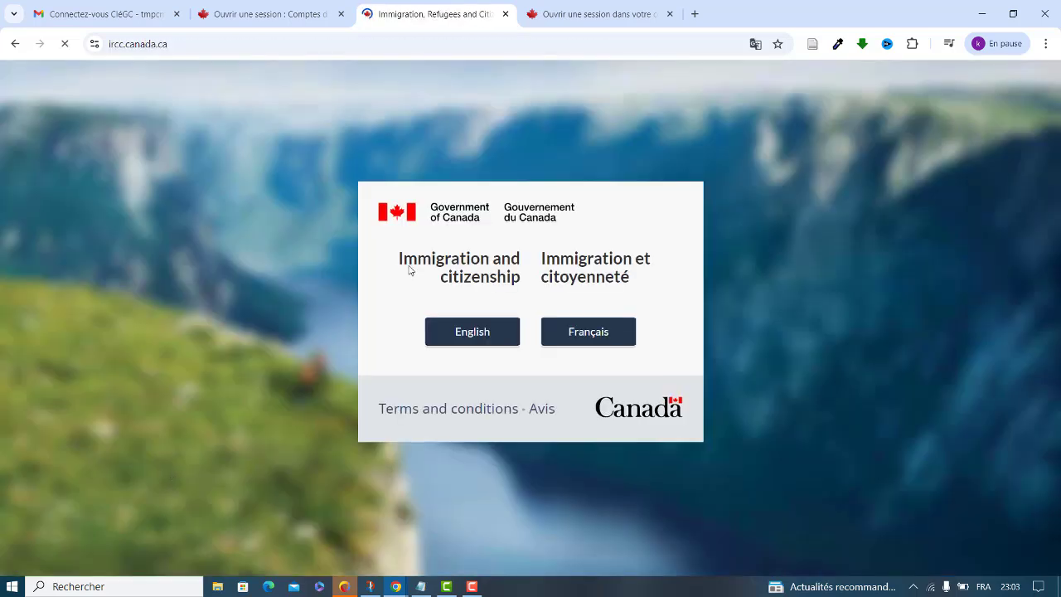
click(593, 333)
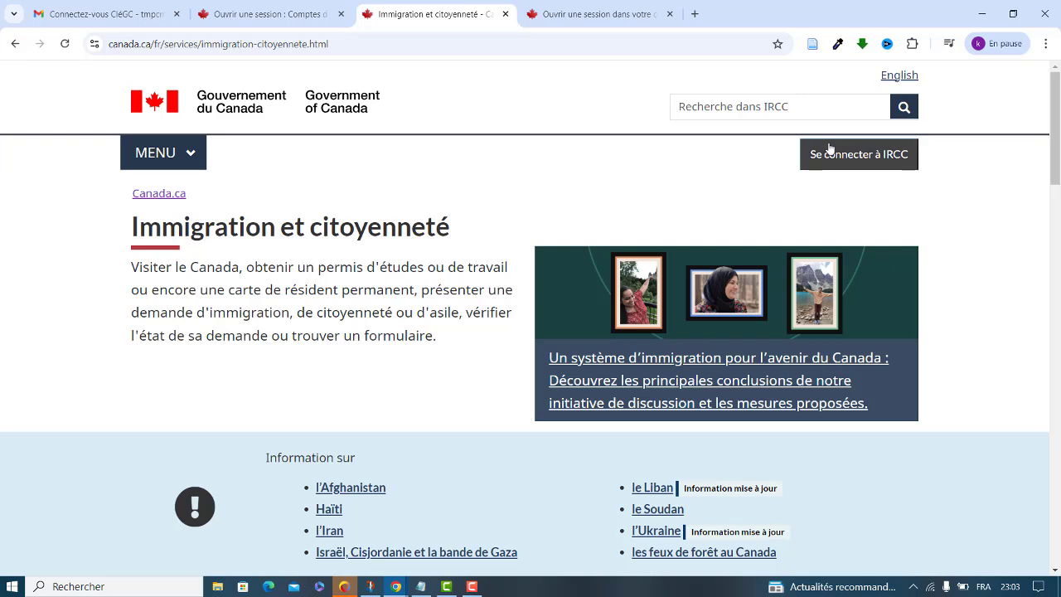
Go through Se connecter à IRCC, Visas de visiteur and Compte sécurisé d'IRCC to the CléGC sign-in
click(827, 161)
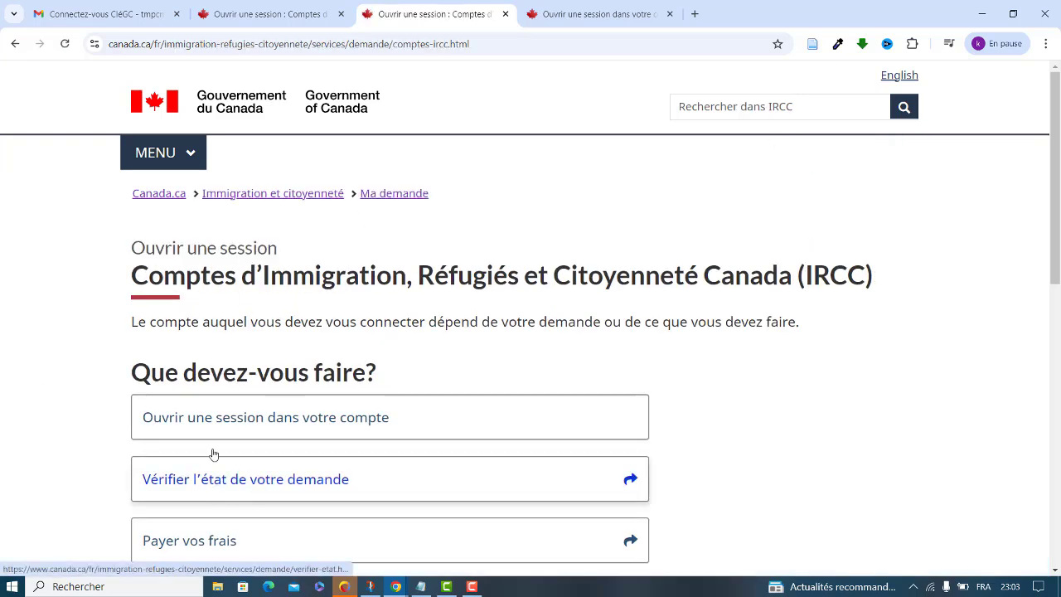
click(222, 415)
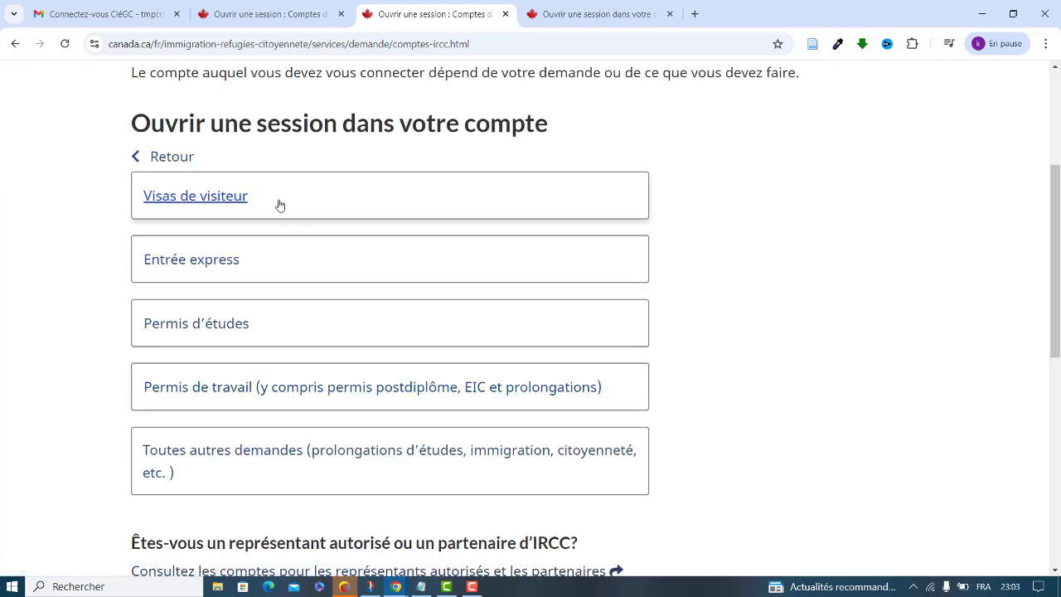
click(175, 206)
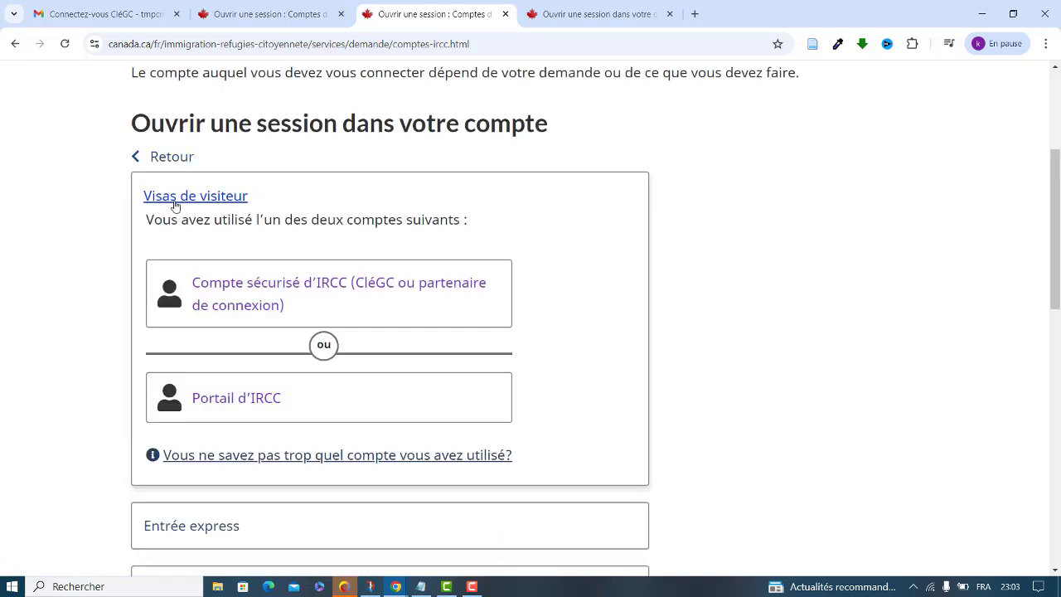
click(217, 303)
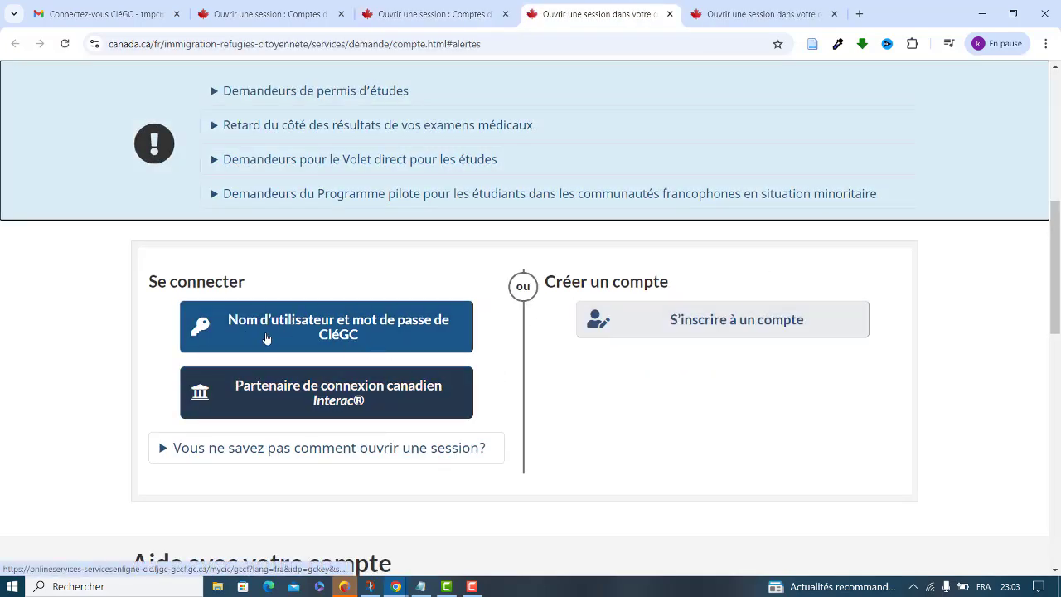
click(254, 340)
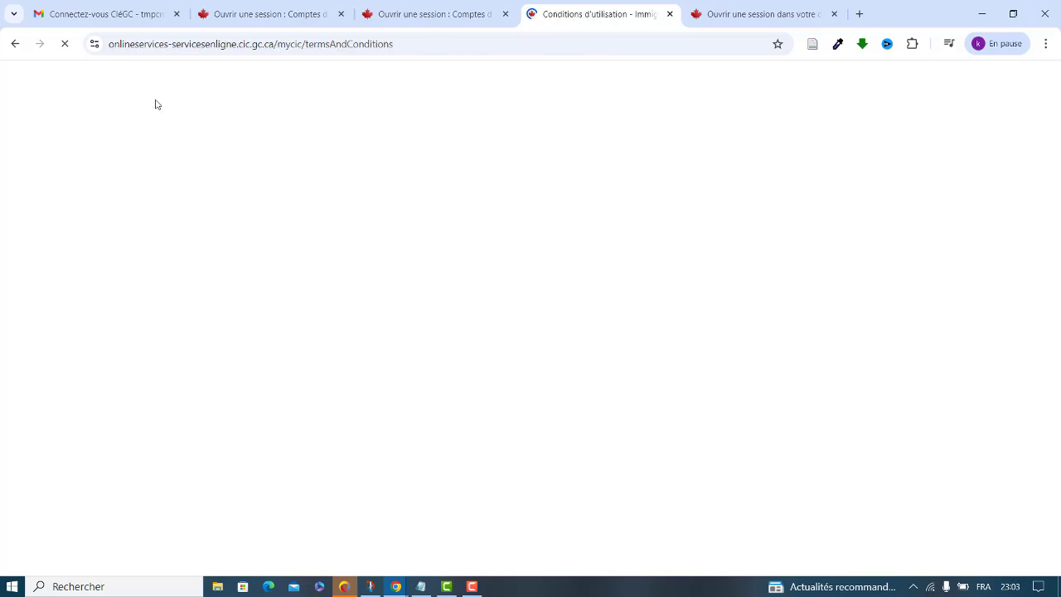
Paste the recovery codes into a new Gmail message and keep it as a minimized draft
click(126, 10)
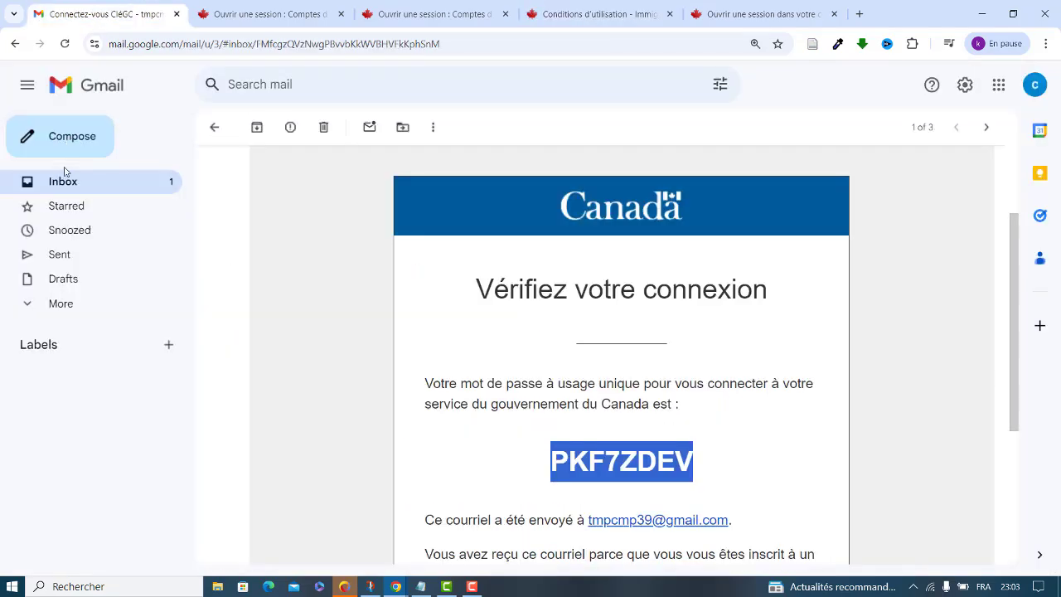
click(296, 301)
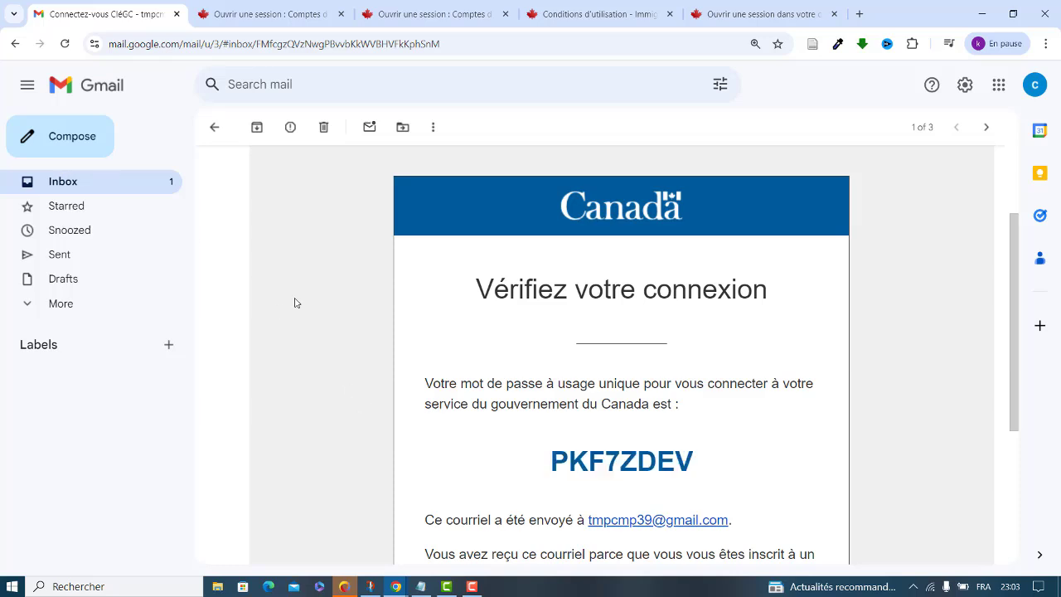
click(91, 181)
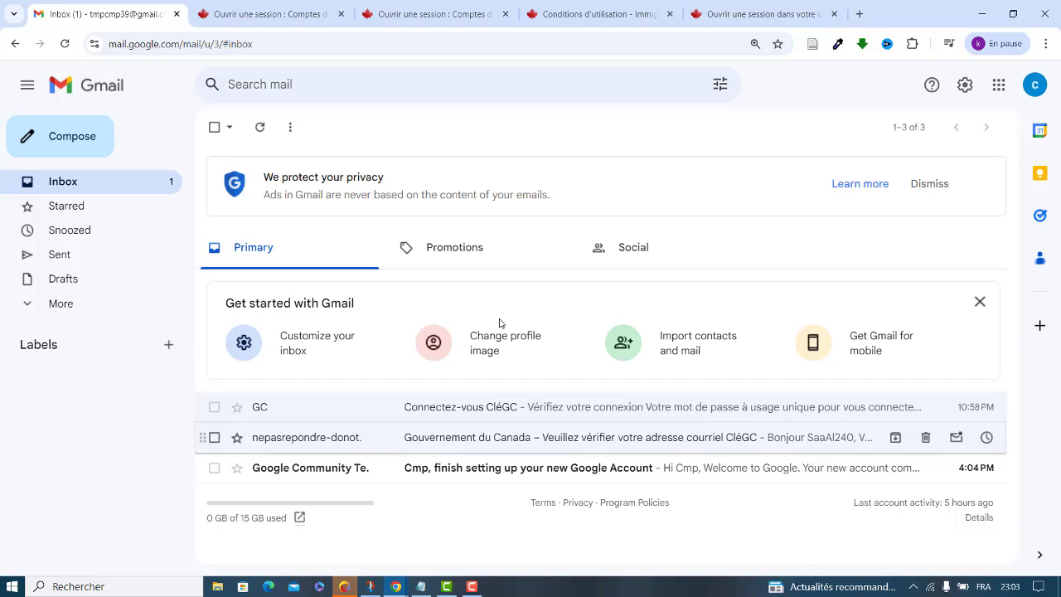
click(75, 146)
click(765, 398)
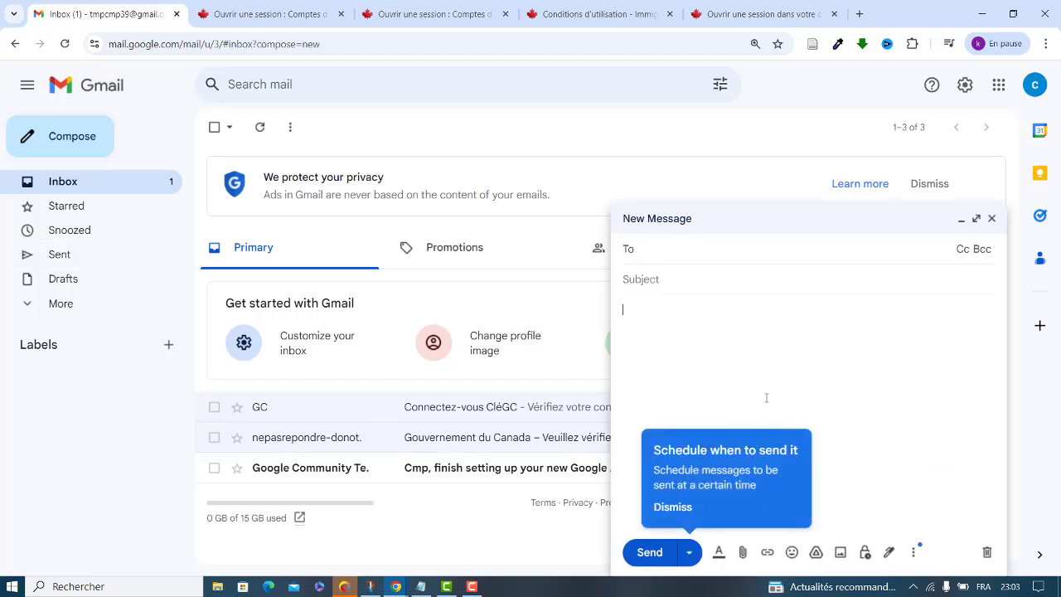
key(ctrl+v)
click(694, 345)
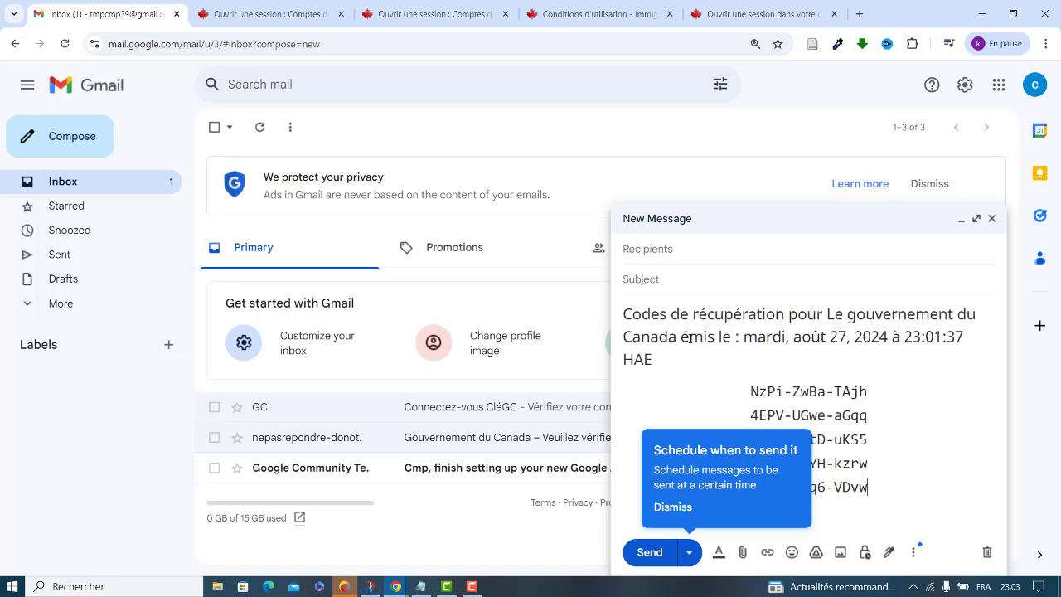
click(959, 220)
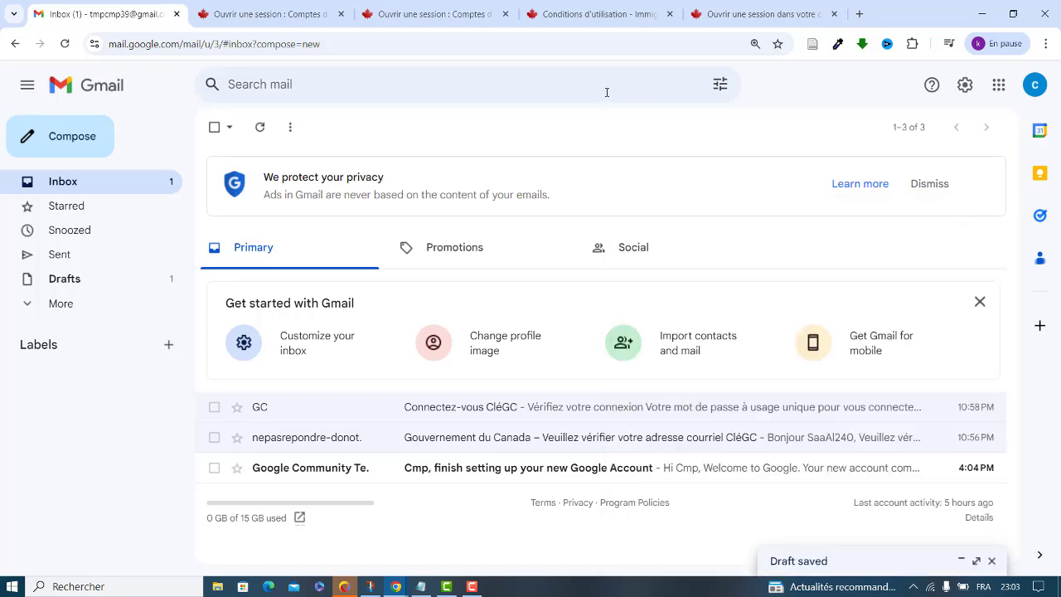
click(441, 17)
Accept the IRCC 'Conditions d'utilisation' terms of use
click(590, 7)
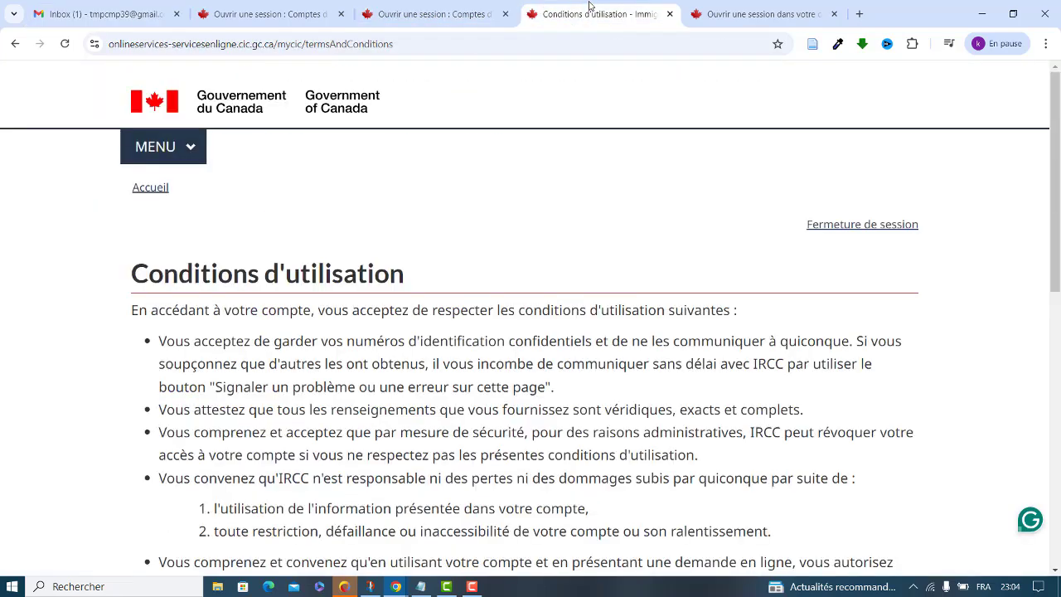
drag(1057, 199, 1058, 280)
scroll(1058, 279, down, 1)
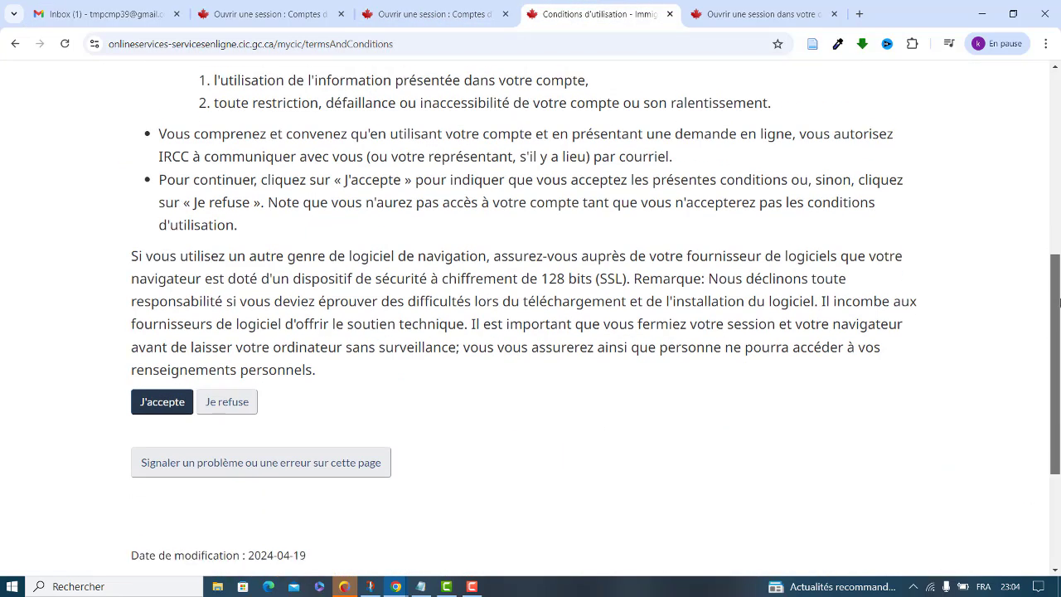
click(165, 398)
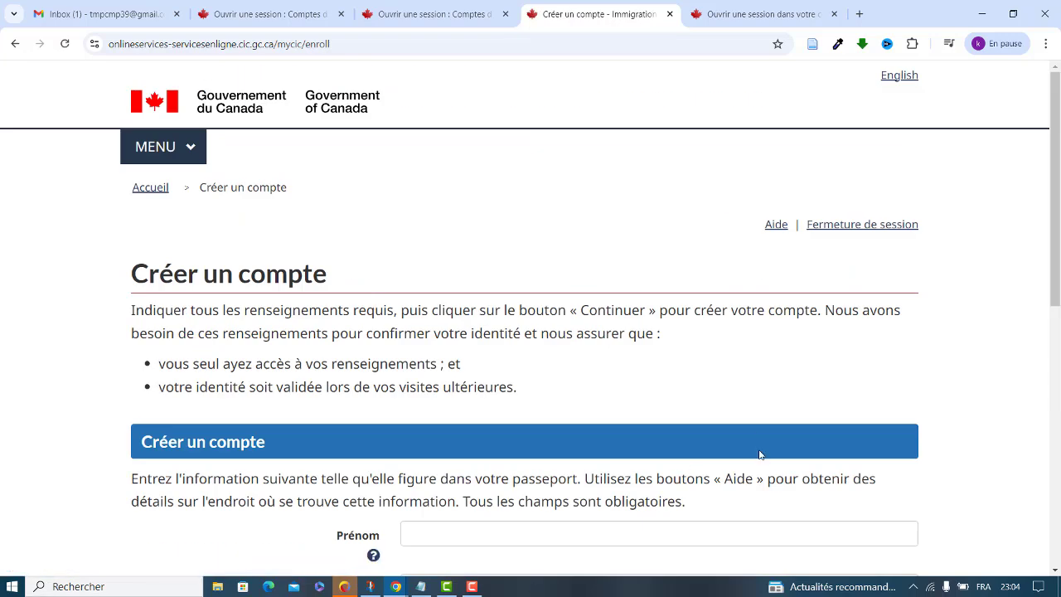
drag(1059, 116, 1049, 263)
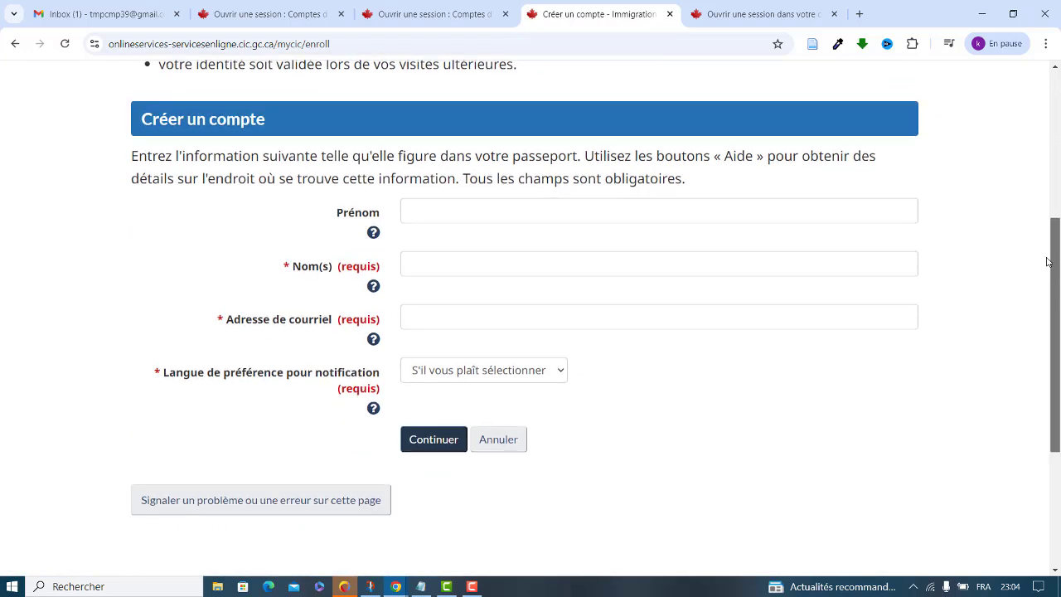
Enter the account holder's first name and last name in the profile form
click(451, 205)
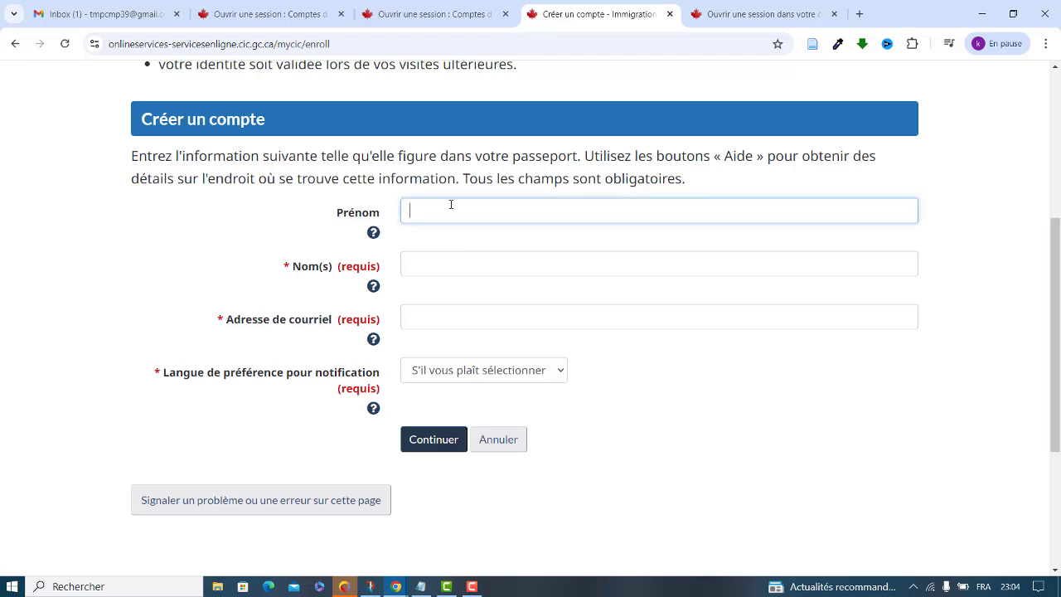
click(443, 264)
text(Alao)
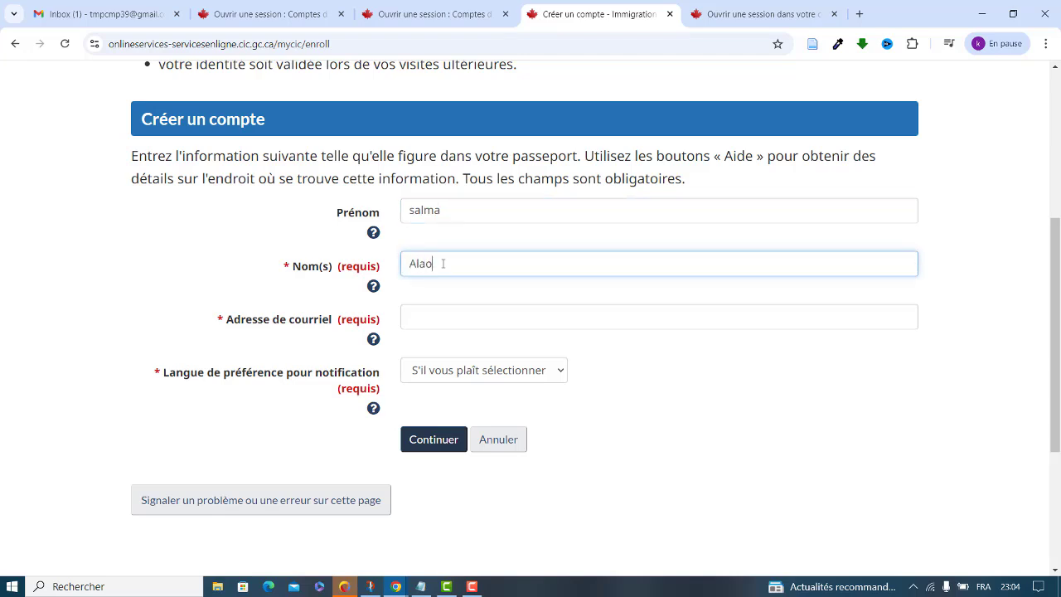
key(BackSpace)
text(i)
Paste the Gmail address, choose Français as notification language, and submit the profile
click(436, 317)
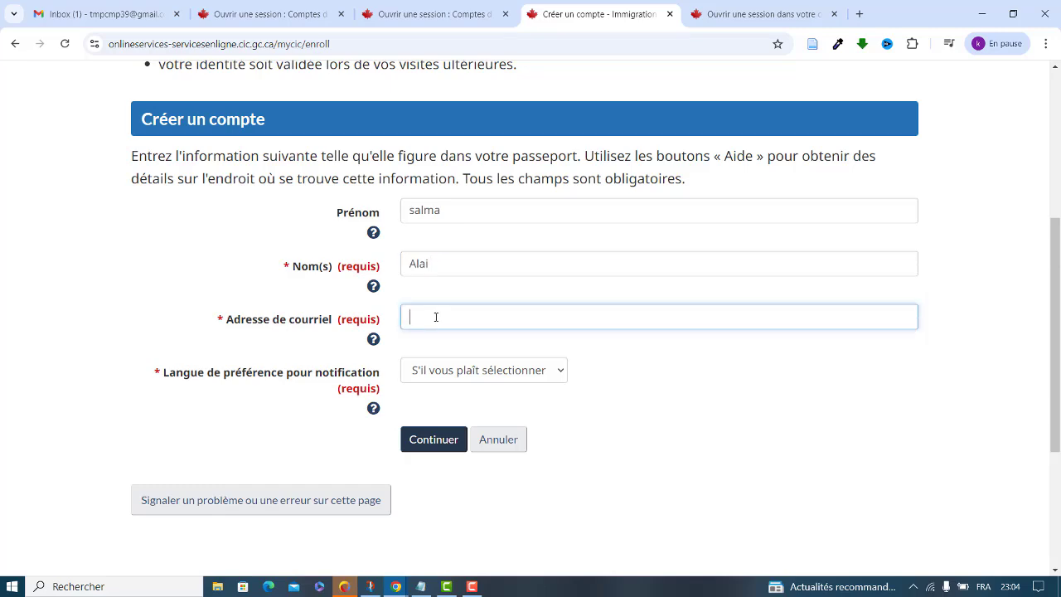
click(73, 12)
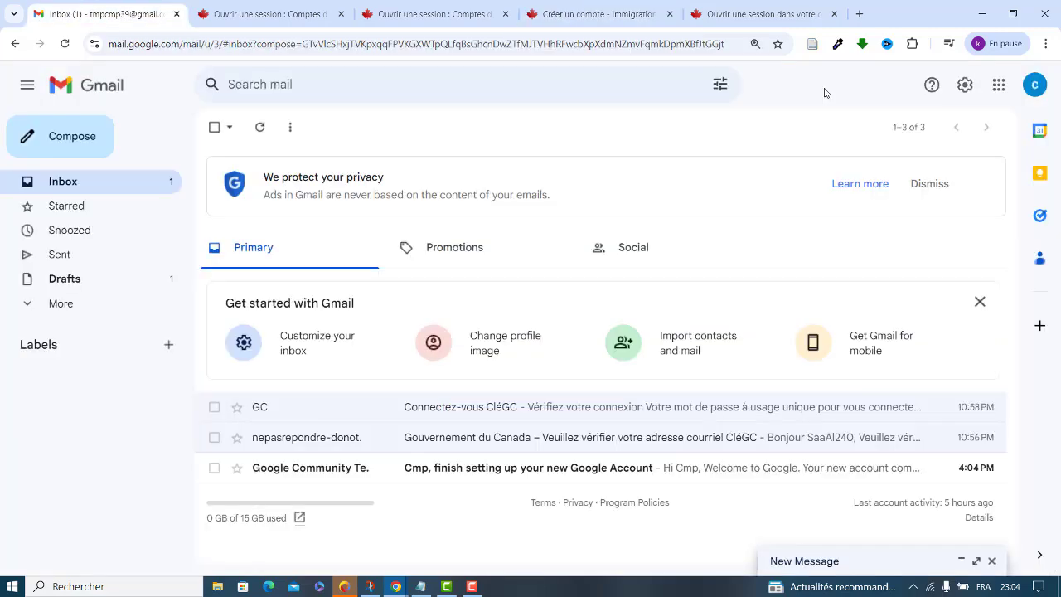
click(1035, 86)
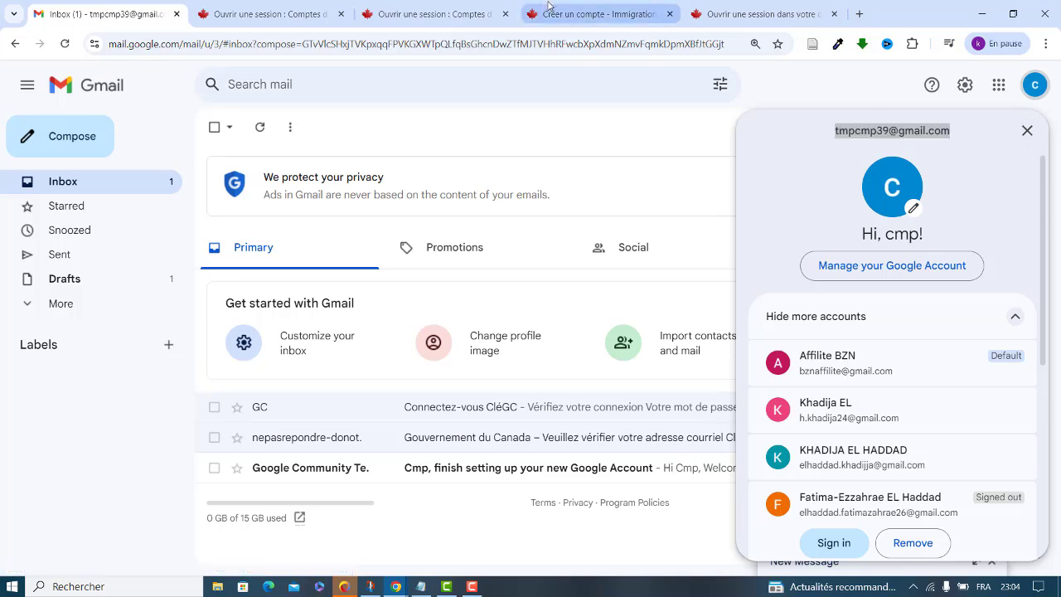
click(596, 13)
key(ctrl+v)
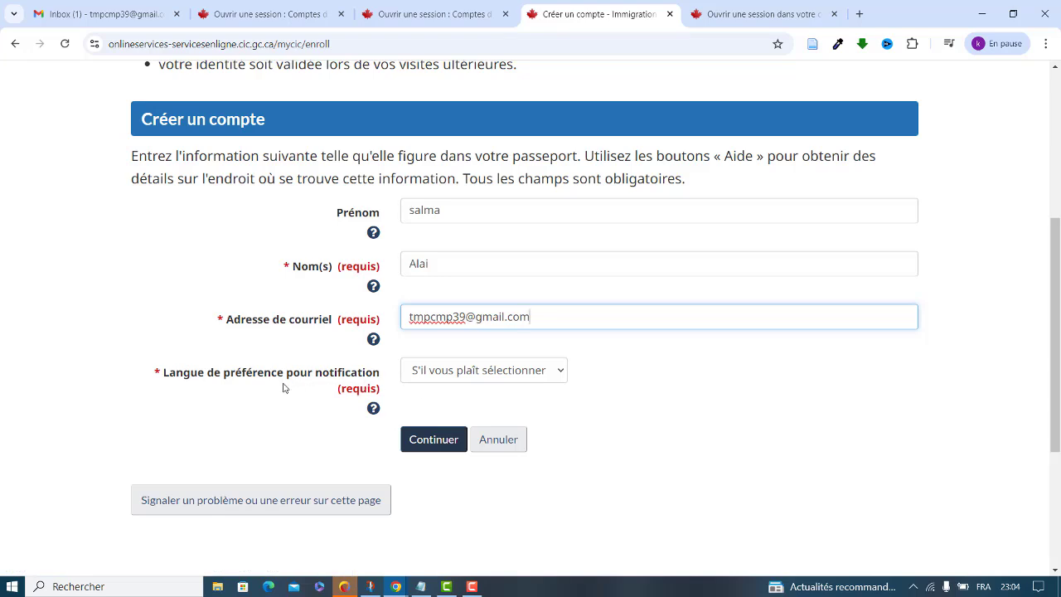
click(470, 375)
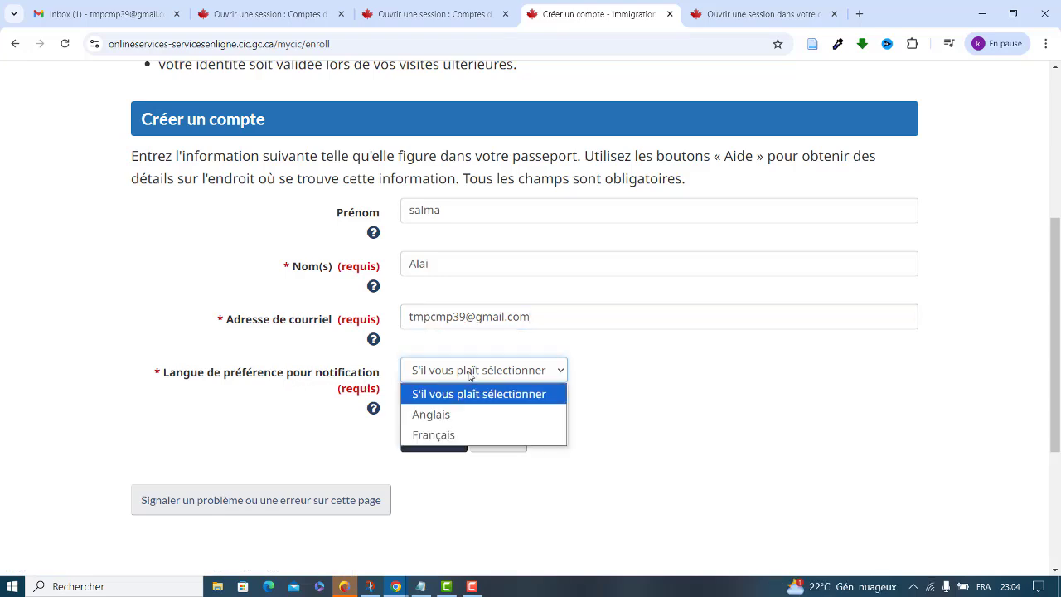
click(420, 437)
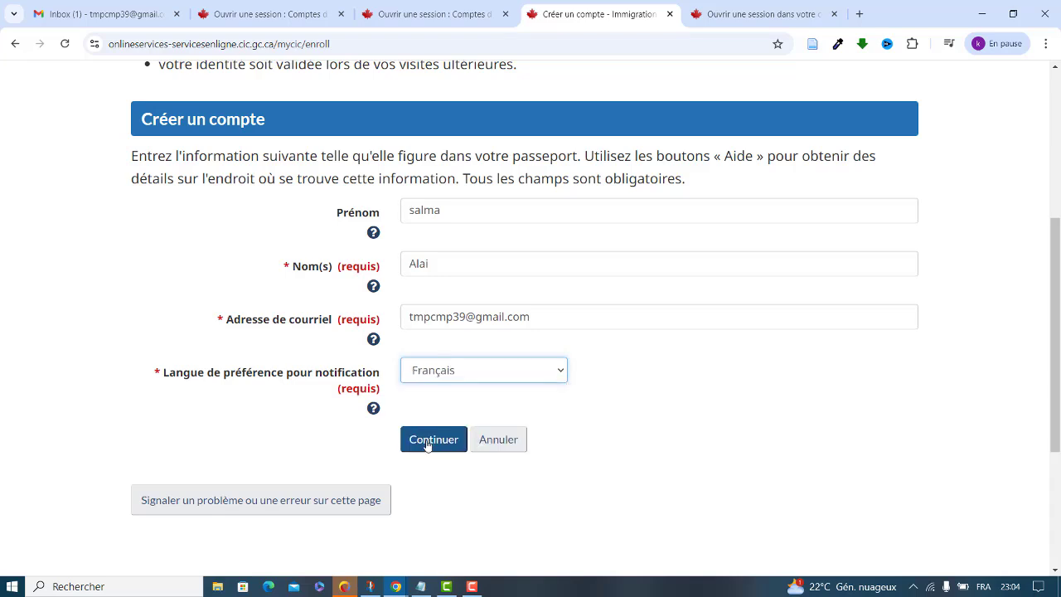
click(427, 445)
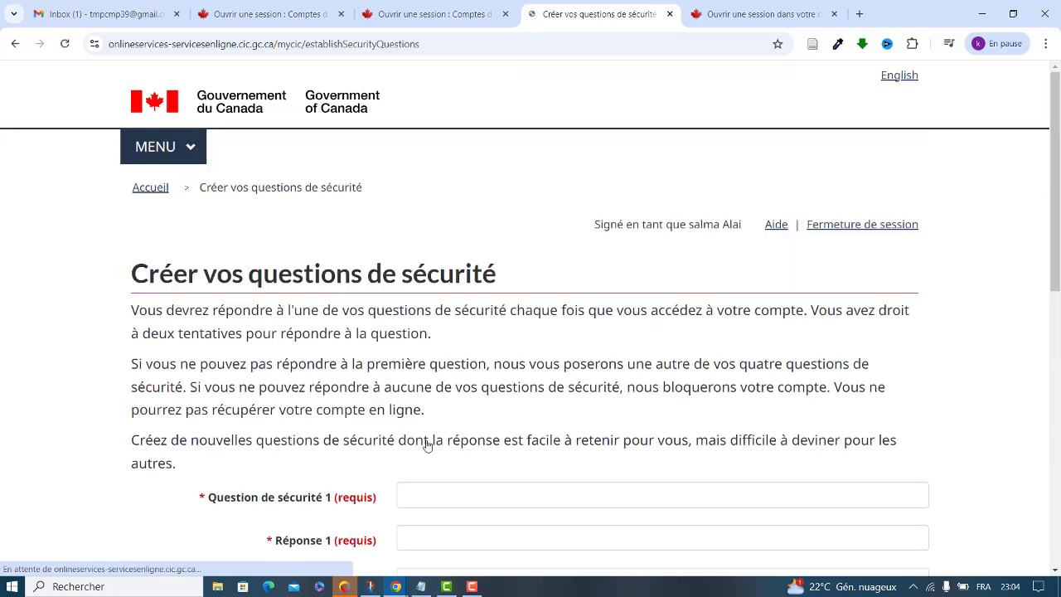
Enter question 1 'quelle est votre ville' with its answer, and type question 2 'quelle est votre amie d'anfance?'
drag(1056, 138, 1055, 266)
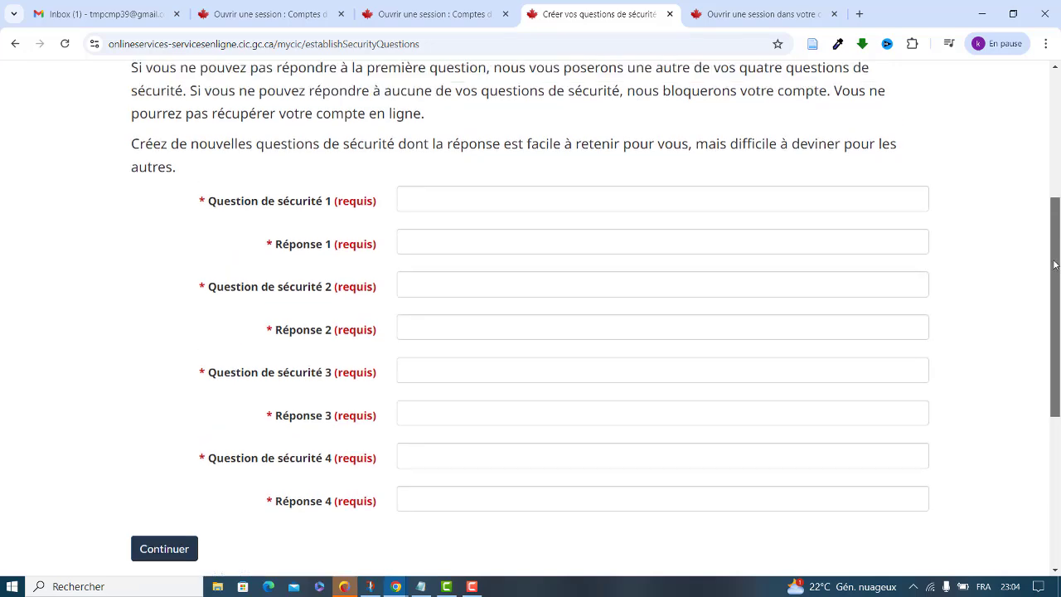
click(414, 193)
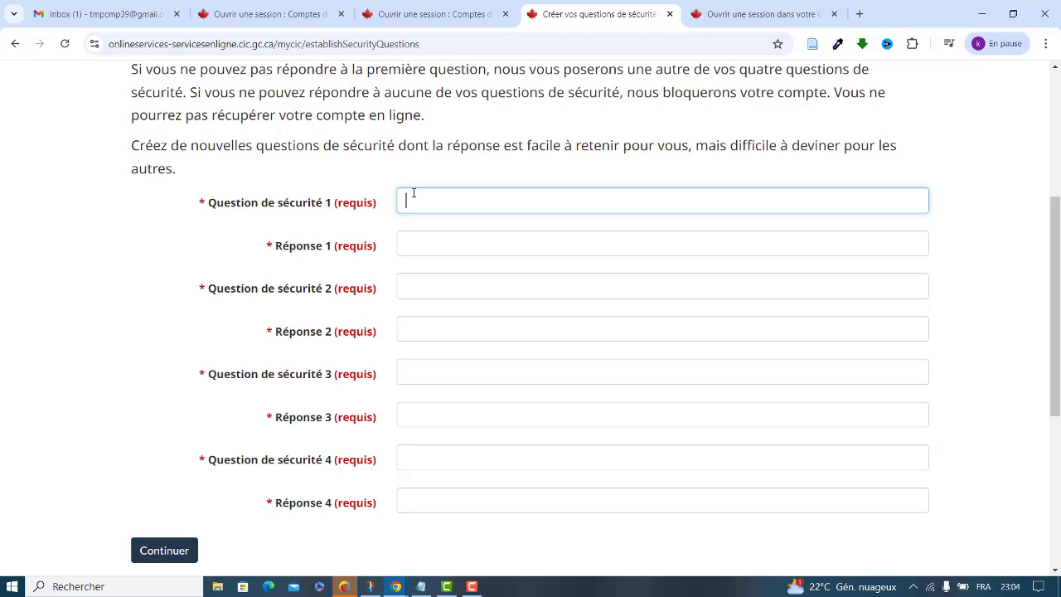
text(quelle est votre ville?)
click(422, 245)
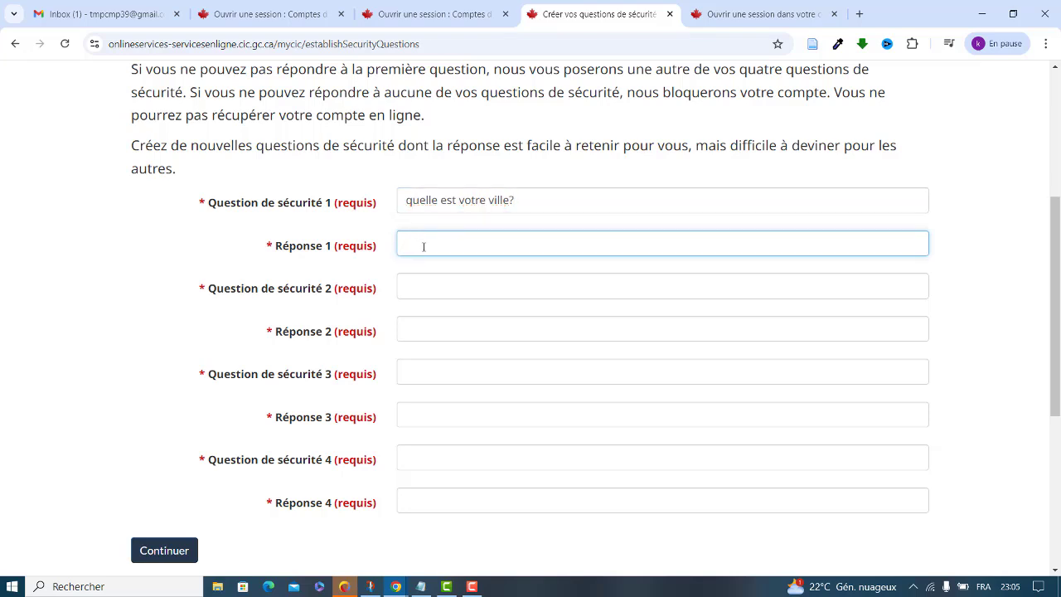
key(BackSpace)
click(442, 282)
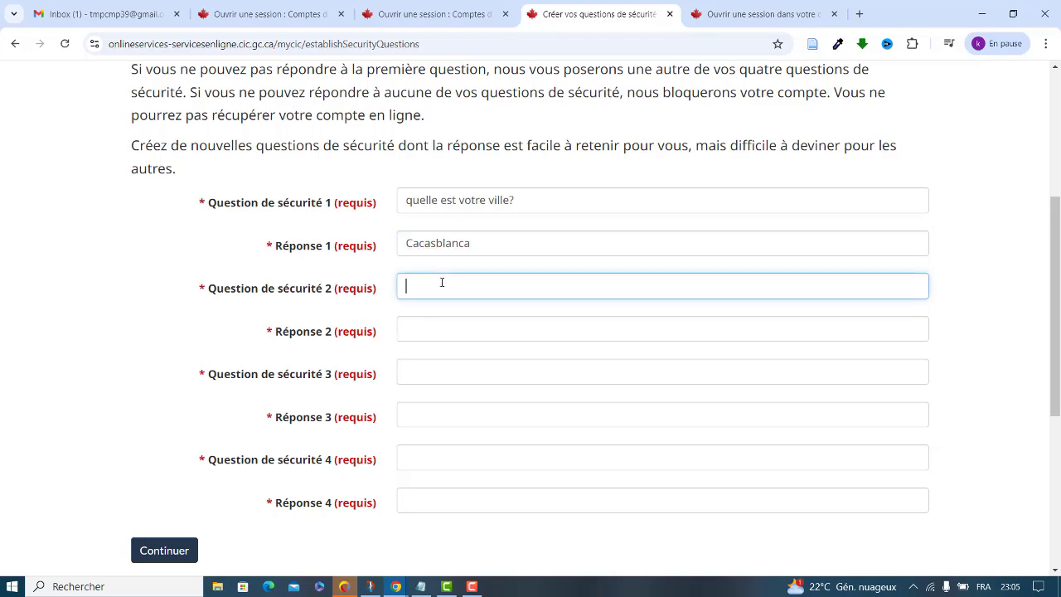
text(quelle est votre amie d'anfan)
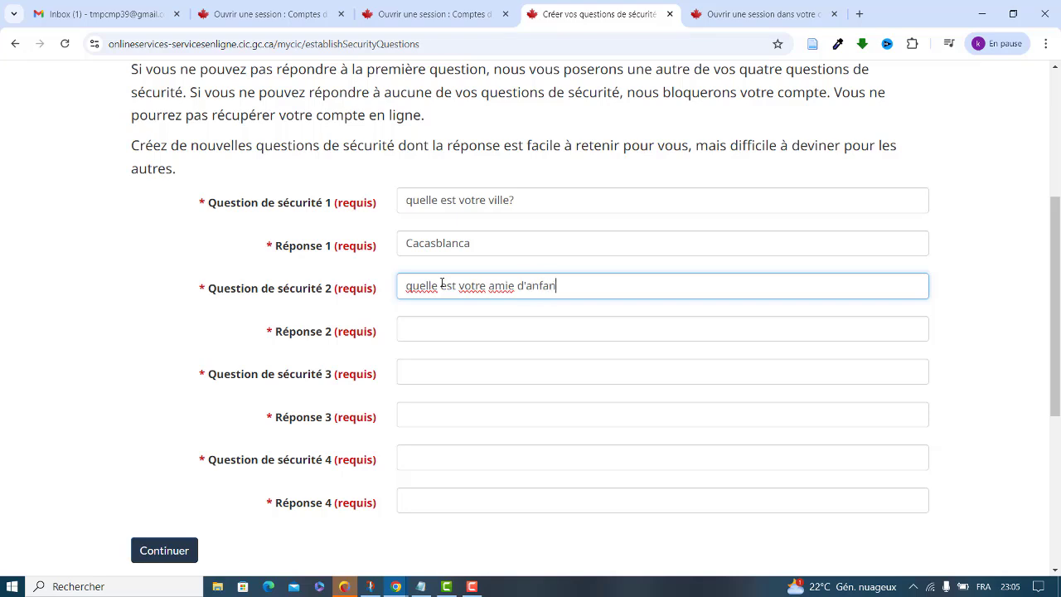
text(ce?)
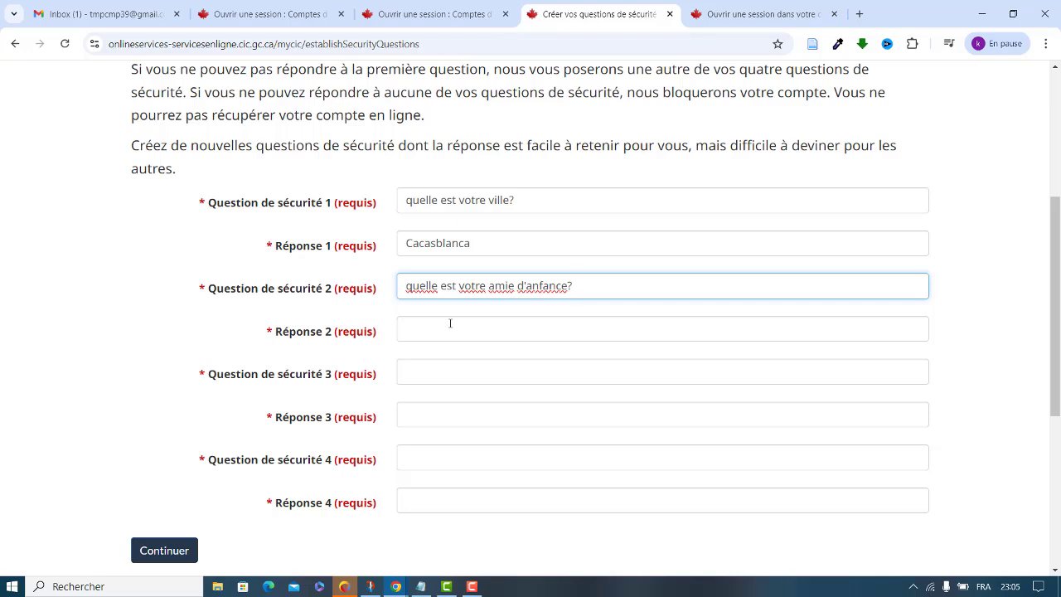
Fill answer 2, then enter security question 3 about the workplace company with its answer
click(449, 322)
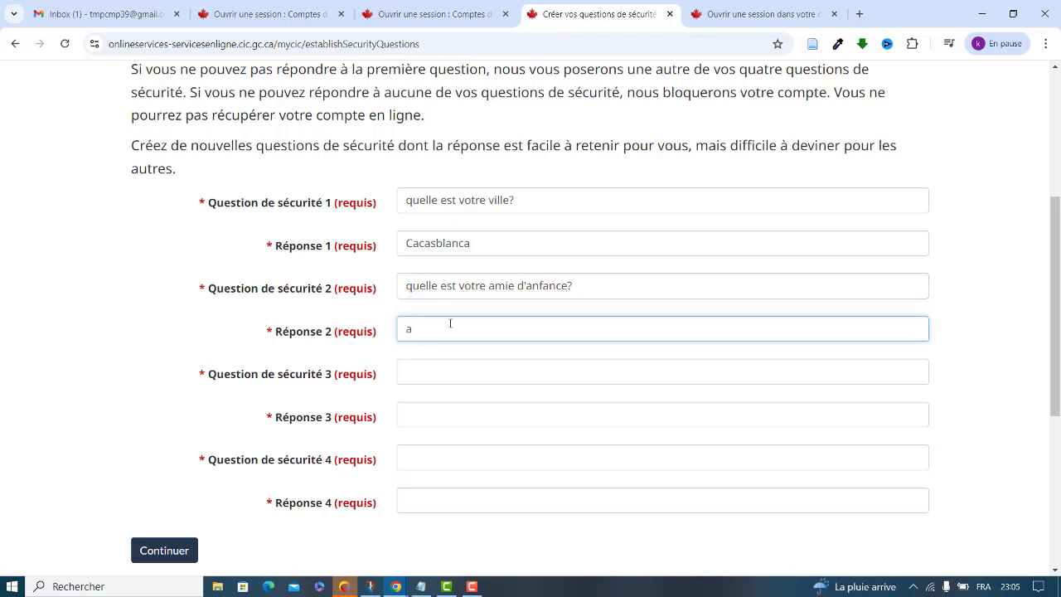
key(ctrl+a)
click(421, 369)
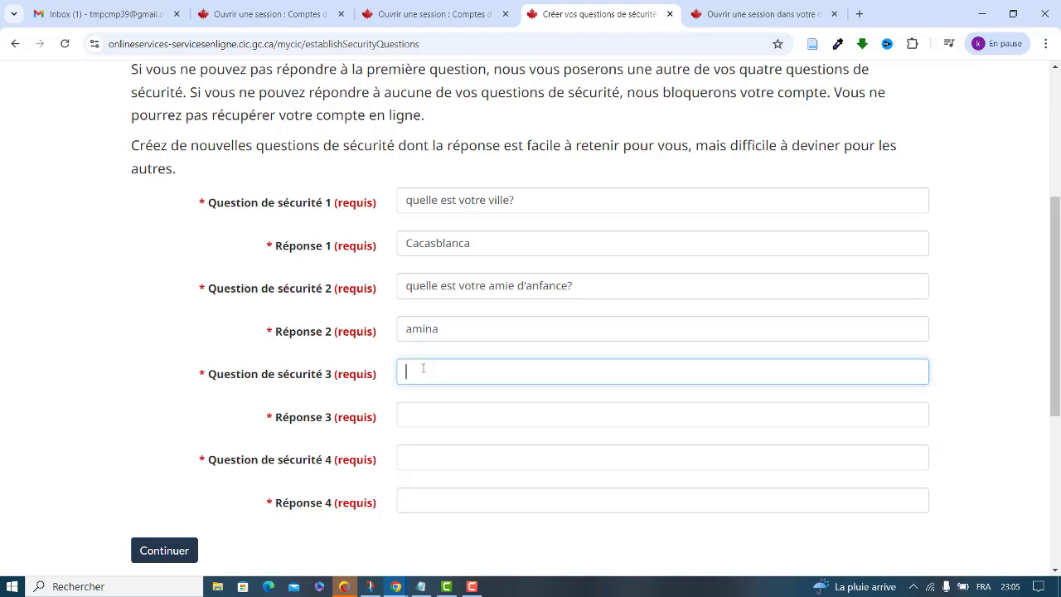
text(quelle est votre )
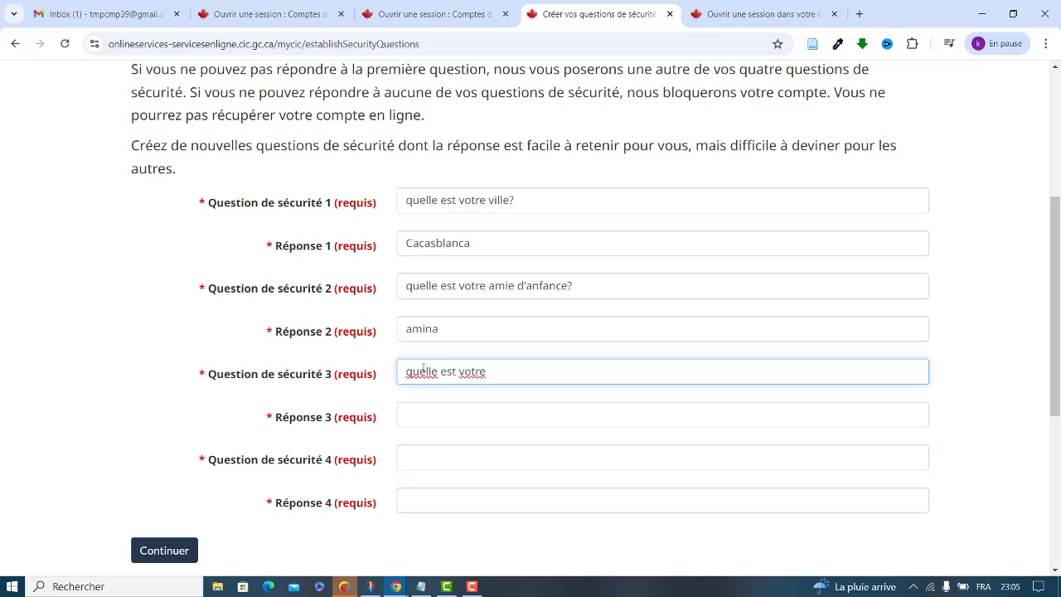
text(compagnie de )
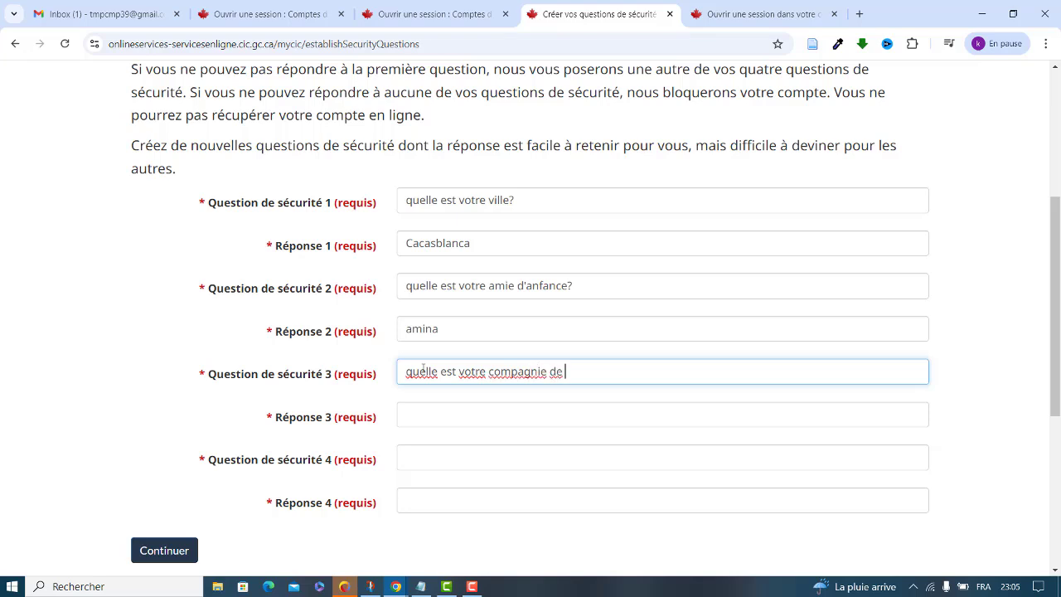
text(travaille)
key(BackSpace)
key(BackSpace)
click(464, 421)
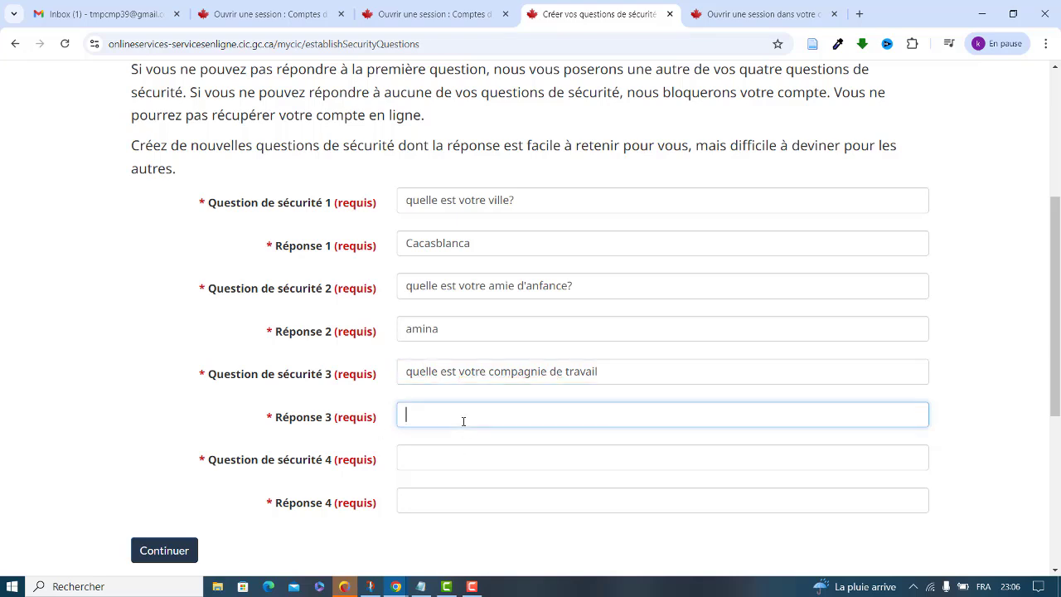
Enter question 4 'quel est votre jour preferé de la semaine', fixing 'ma', and its answer
click(462, 462)
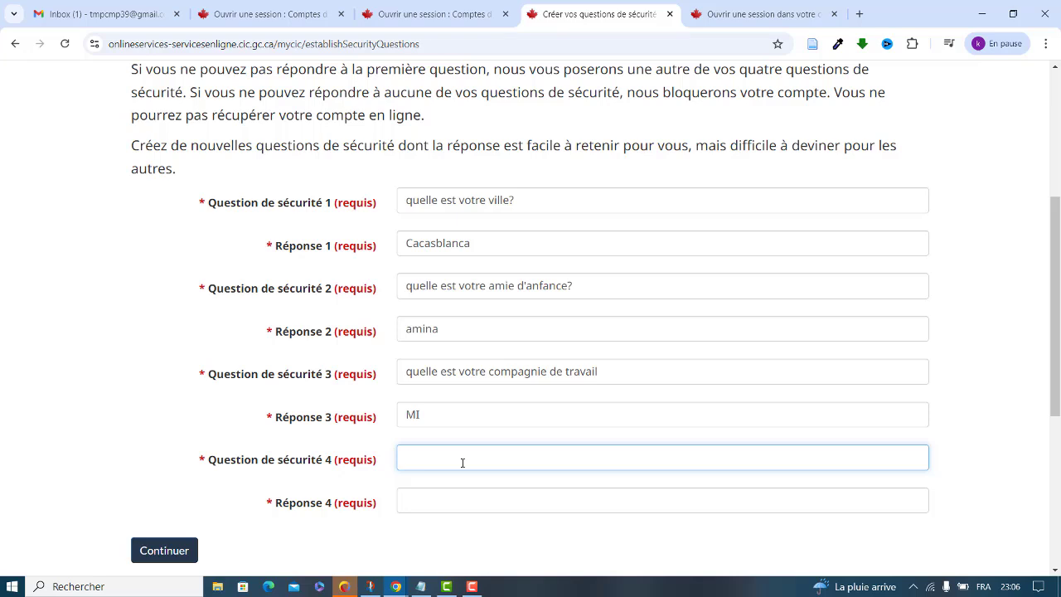
text(quel est votre jour preferé de ma semaine)
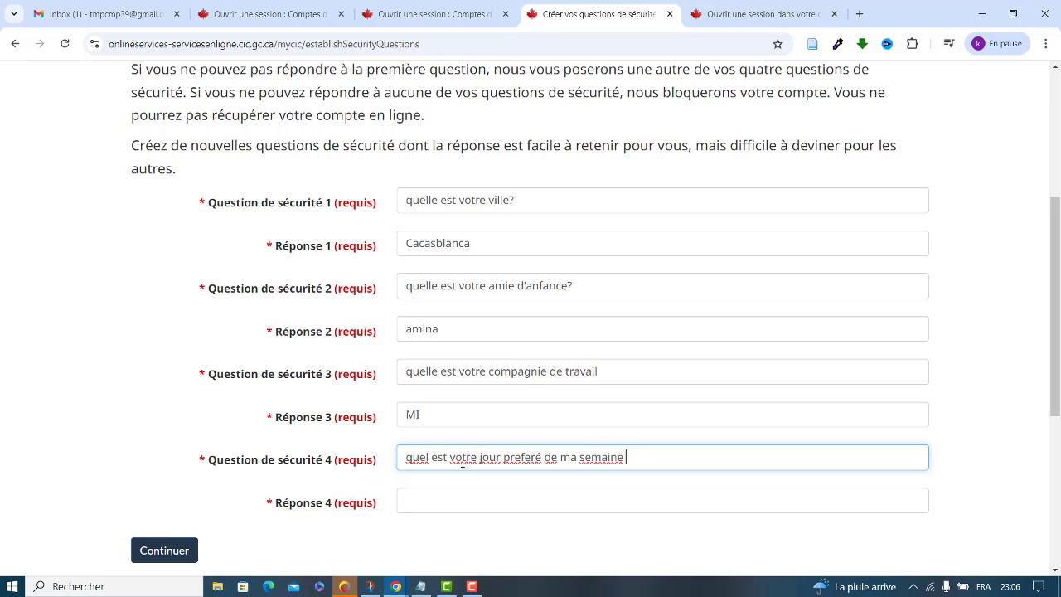
key(Left)
key(Left)
key(Left)
key(Left)
key(Left)
key(Left)
key(Left)
key(Left)
key(BackSpace)
text(l)
click(450, 496)
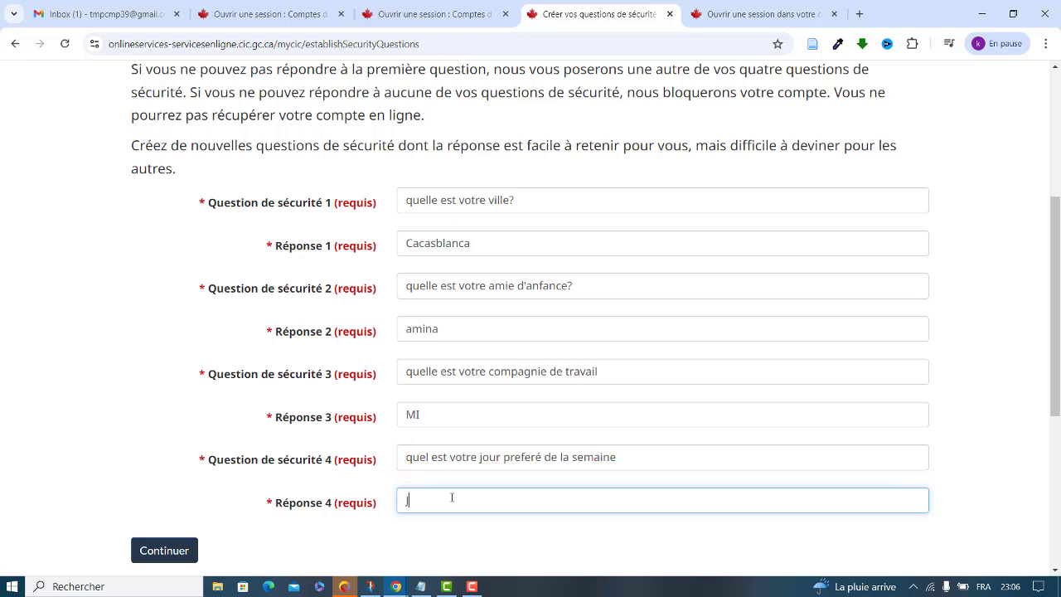
Submit the questions, extend the too-short third answer to three characters, and resubmit them
click(175, 557)
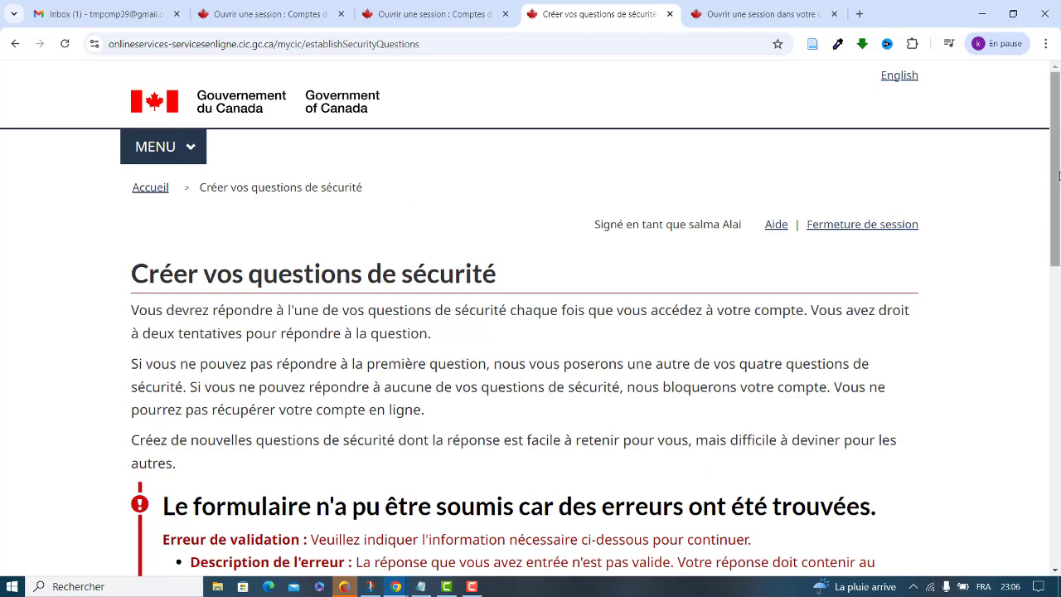
drag(1052, 176, 1045, 280)
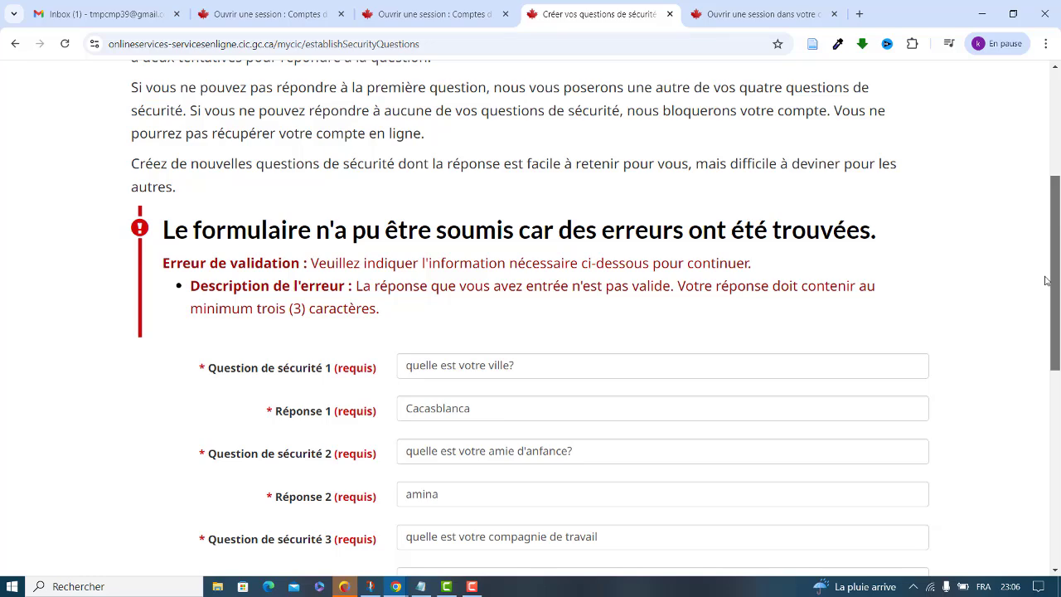
drag(1046, 280, 1033, 331)
click(421, 437)
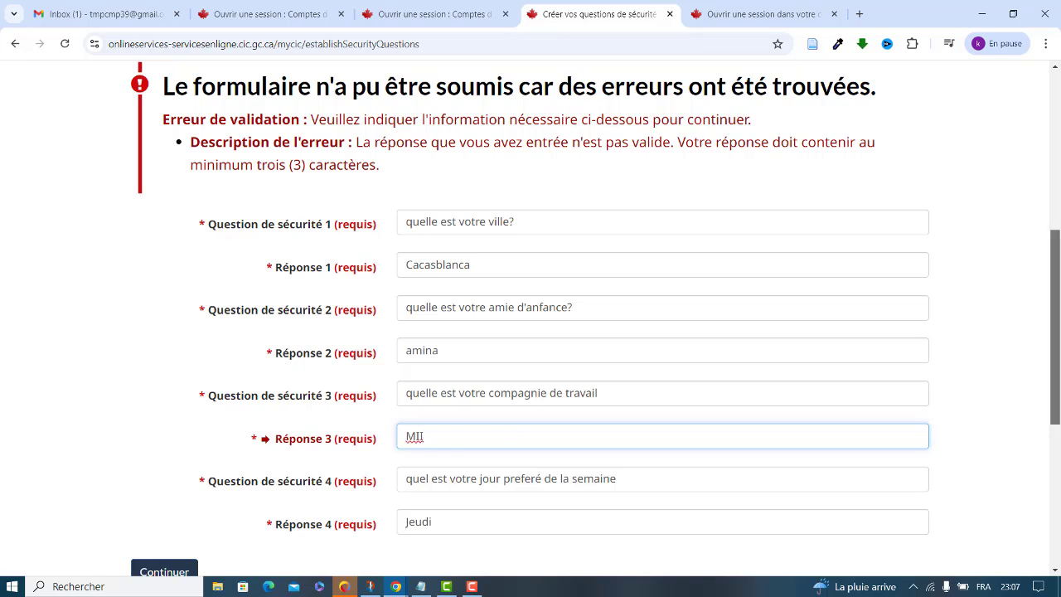
drag(1054, 286, 1054, 313)
click(184, 502)
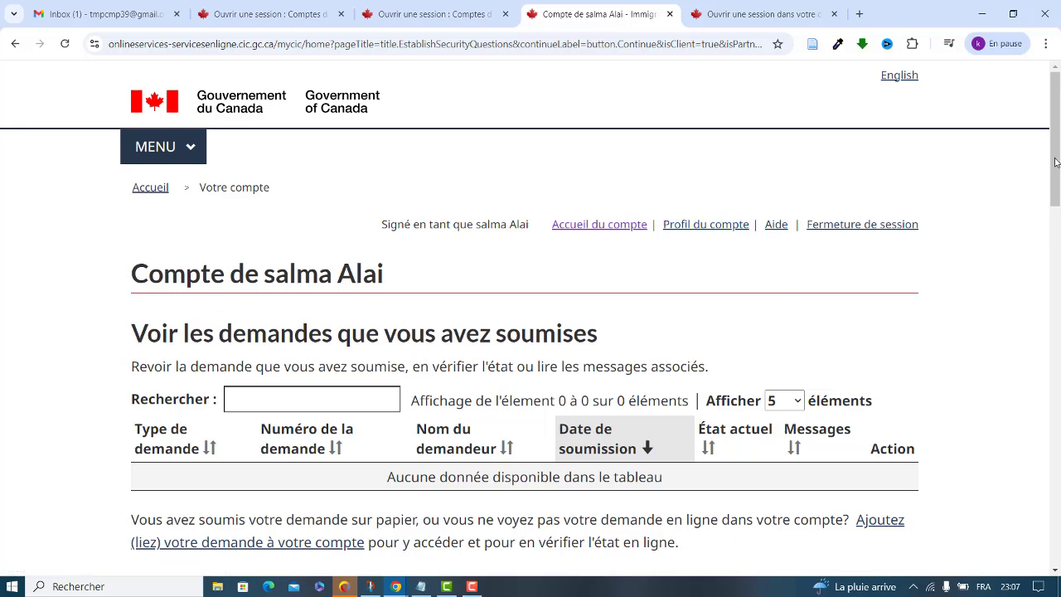
mouse_move(1057, 164)
mouse_down()
mouse_move(1059, 321)
mouse_move(1058, 171)
mouse_up()
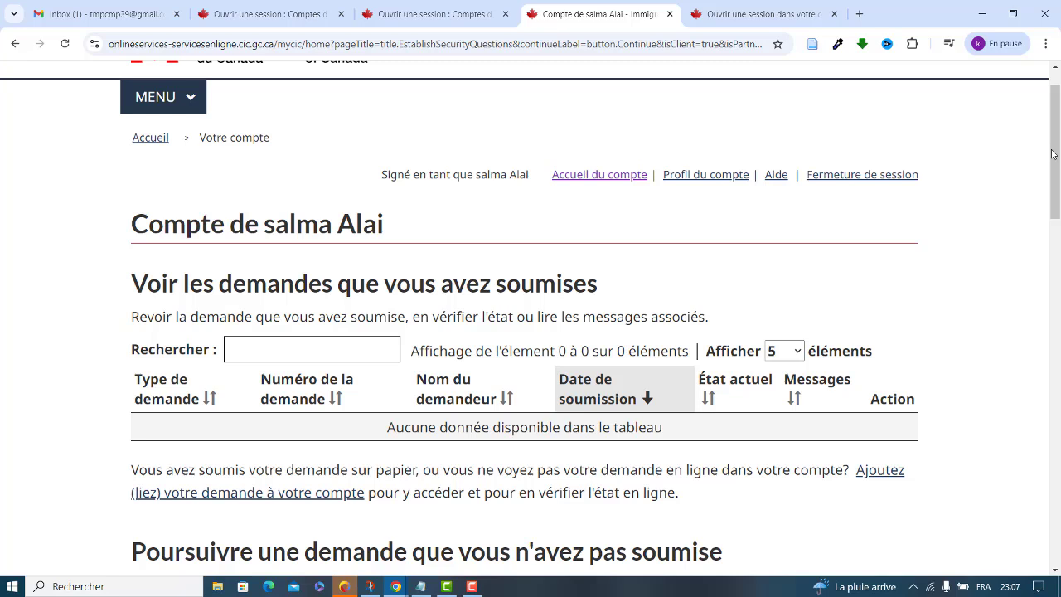
drag(1035, 154, 969, 288)
drag(464, 283, 584, 149)
click(478, 469)
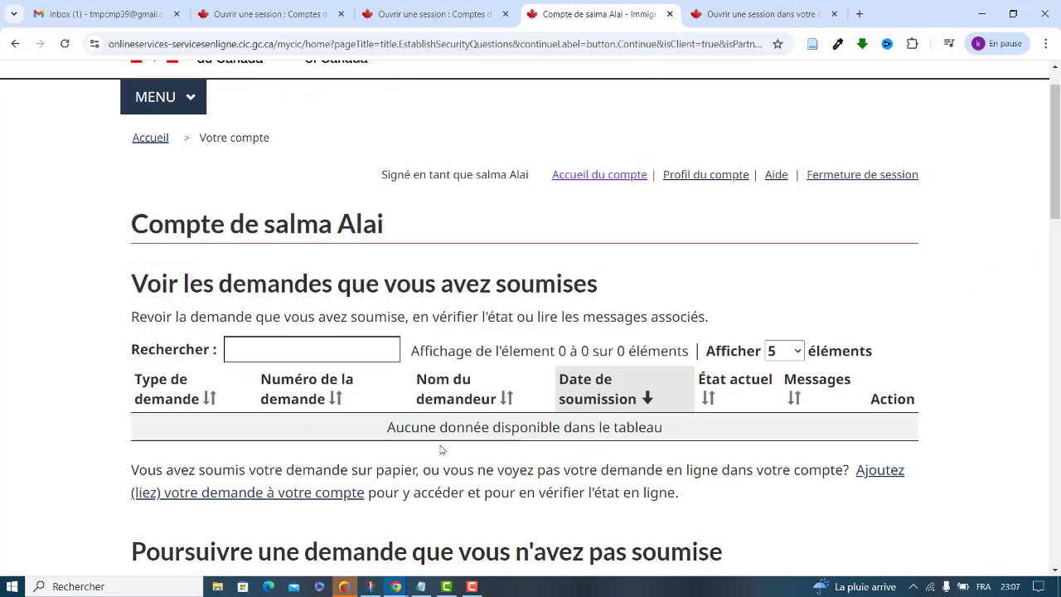
scroll(531, 318, down, 5)
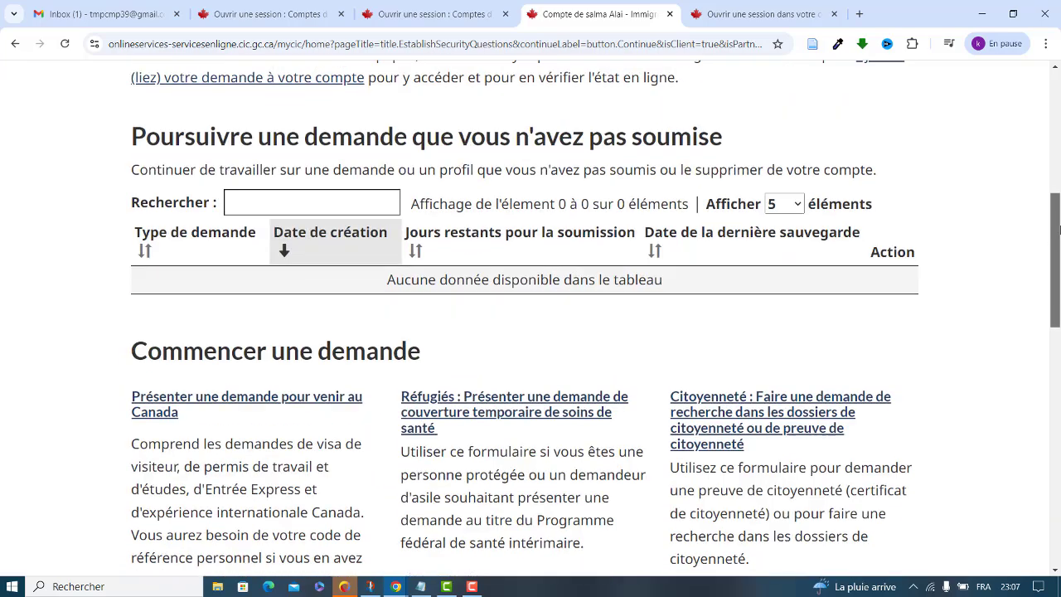
drag(1052, 228, 1052, 122)
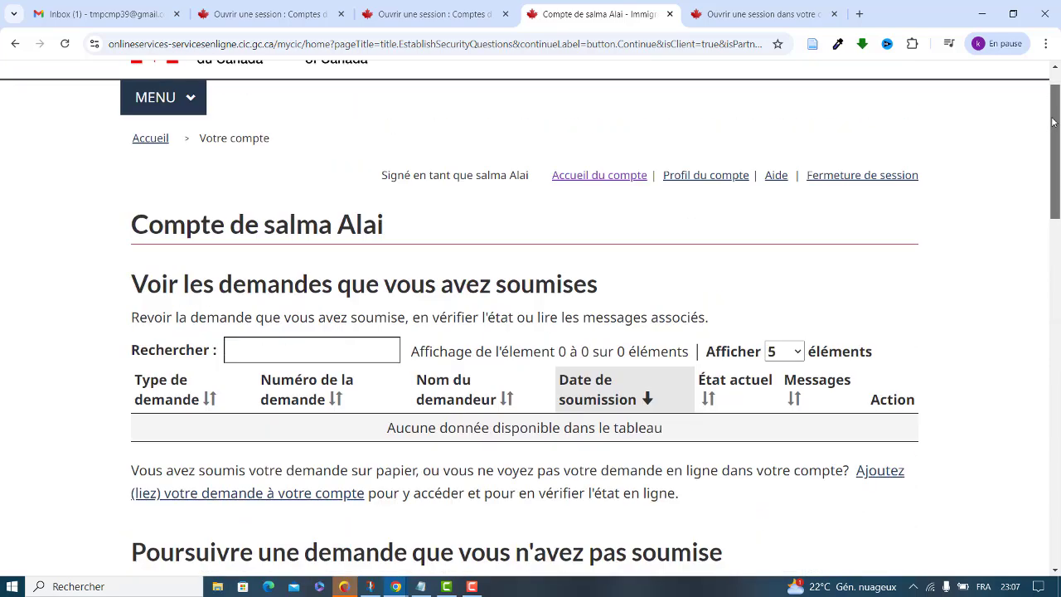